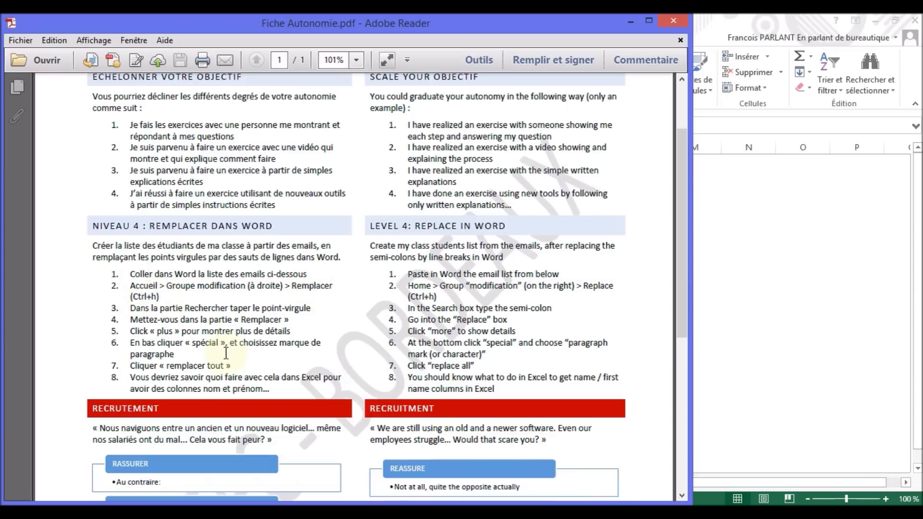
Step: Copy the Timestamp column's data from the Achat sheet in Excel and paste it into the blank Word document
{"action": "left_click", "coordinate": [195, 512]}
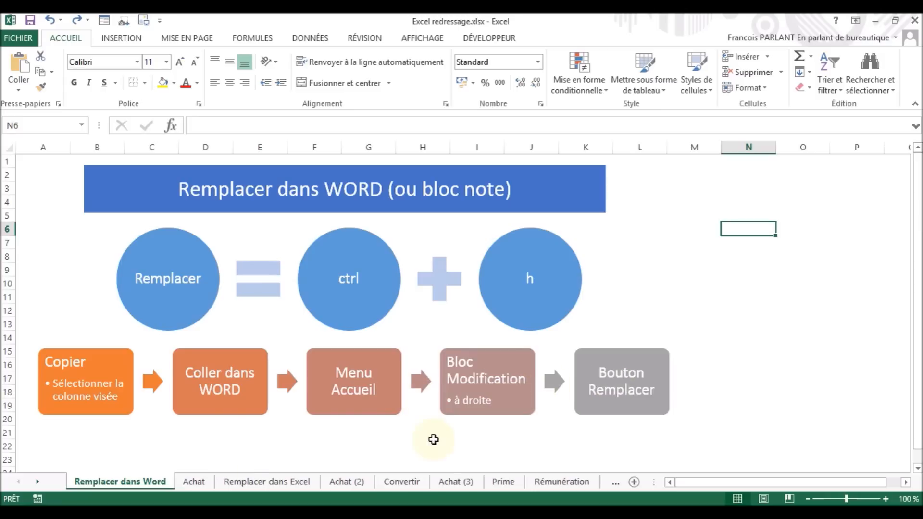
{"action": "left_click", "coordinate": [195, 481]}
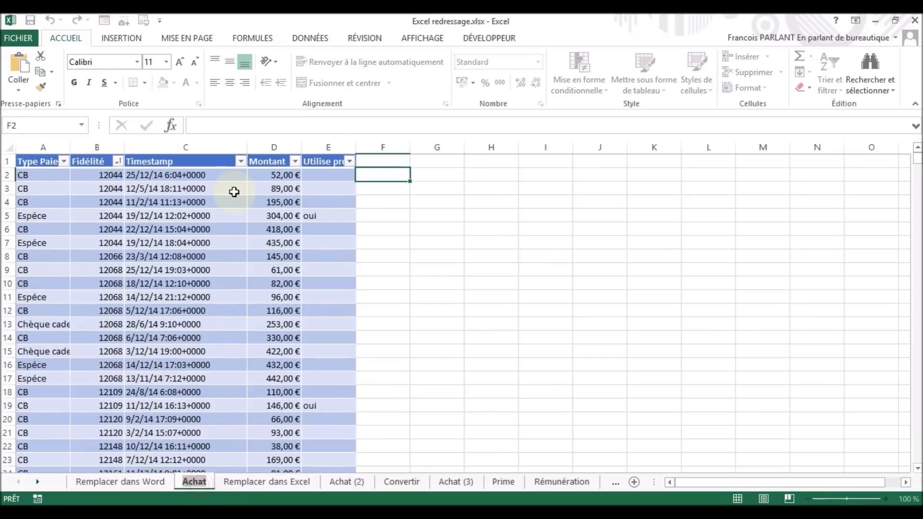
{"action": "left_click", "coordinate": [202, 153]}
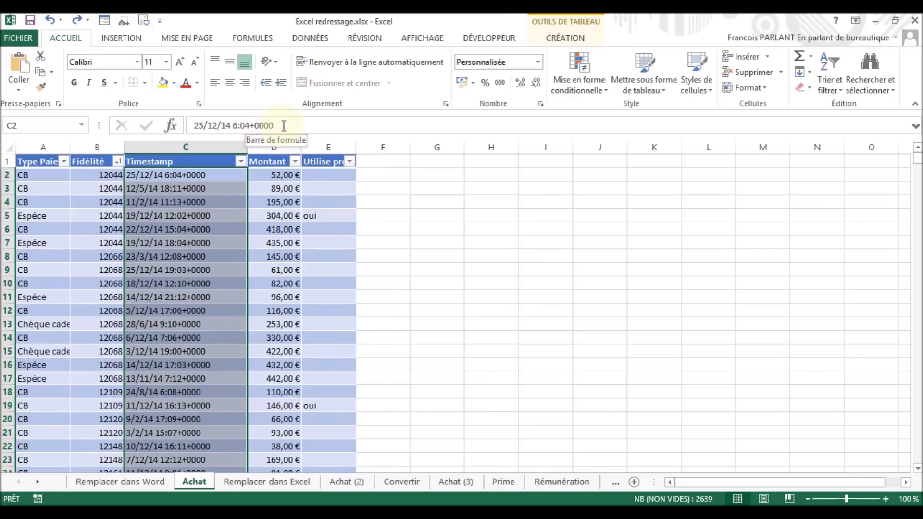
{"action": "key", "text": "ctrl+c"}
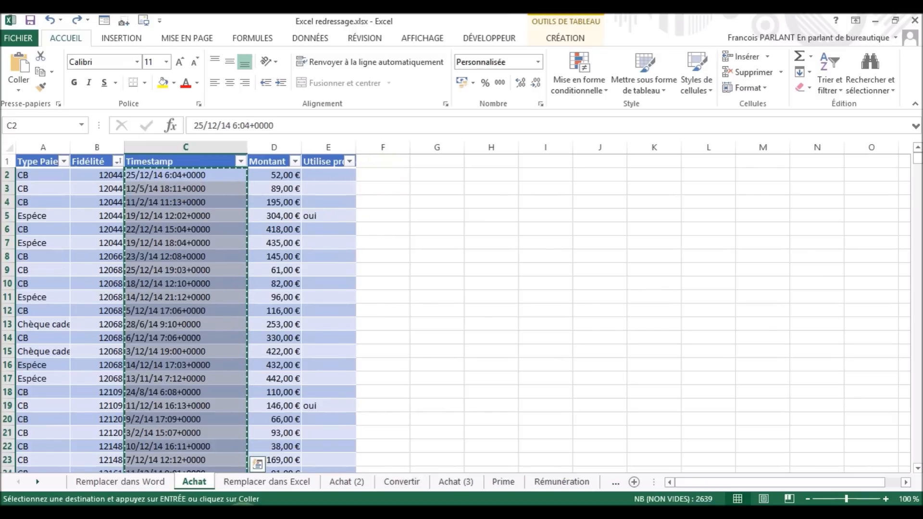
{"action": "key", "text": "alt+Tab"}
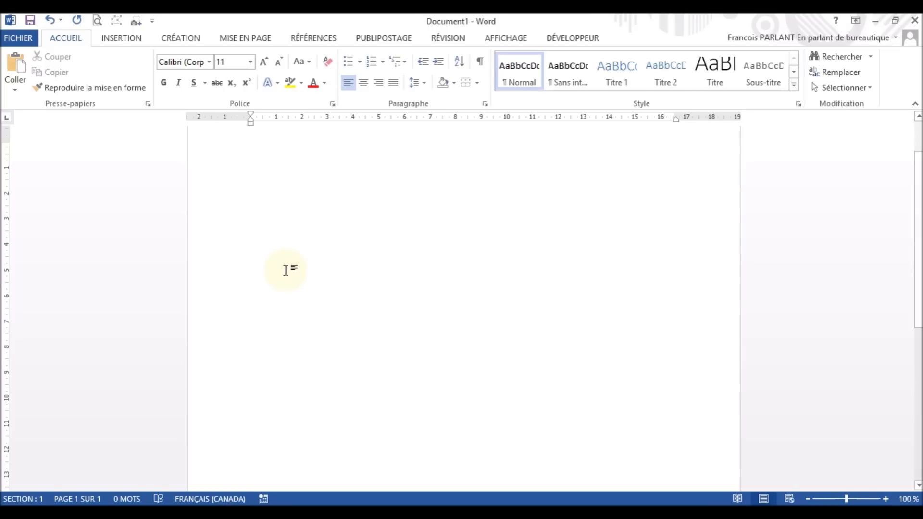
{"action": "key", "text": "ctrl+v"}
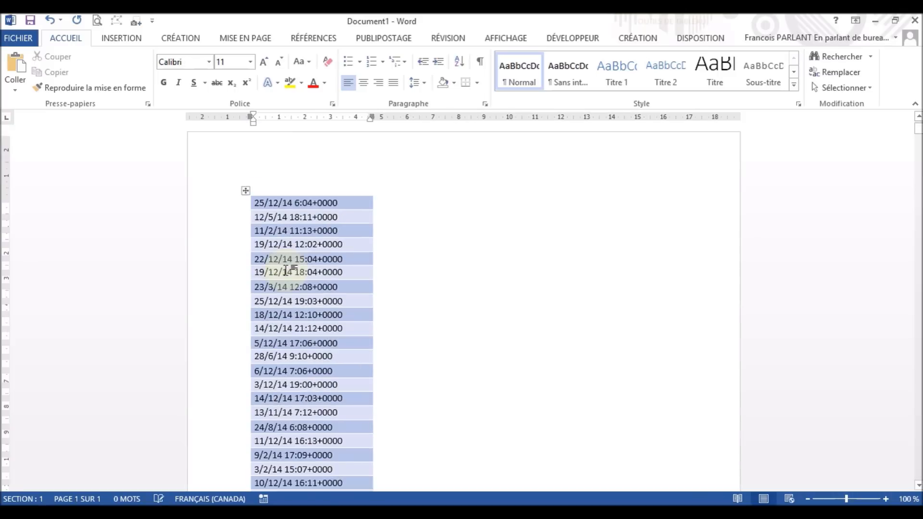
Step: Replace every "+0000" with nothing throughout the Word document, starting from its beginning
{"action": "key", "text": "ctrl+Home"}
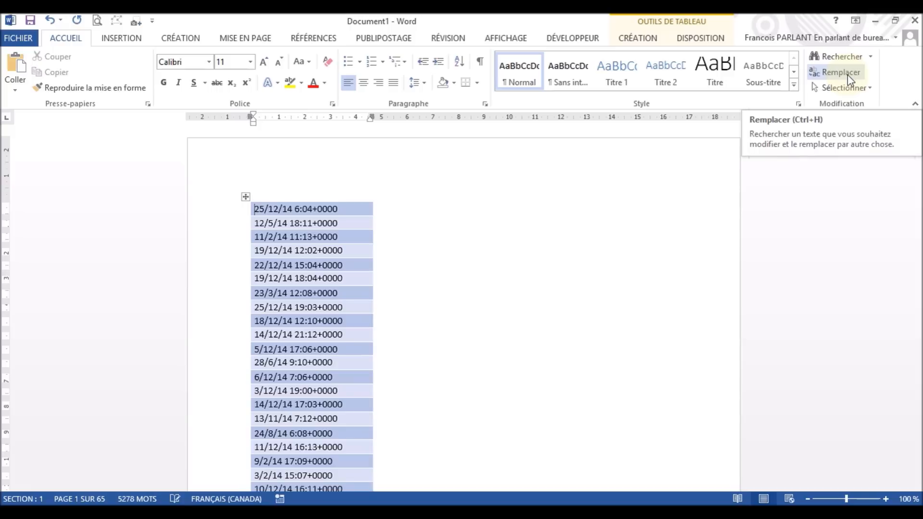
{"action": "left_click", "coordinate": [849, 77]}
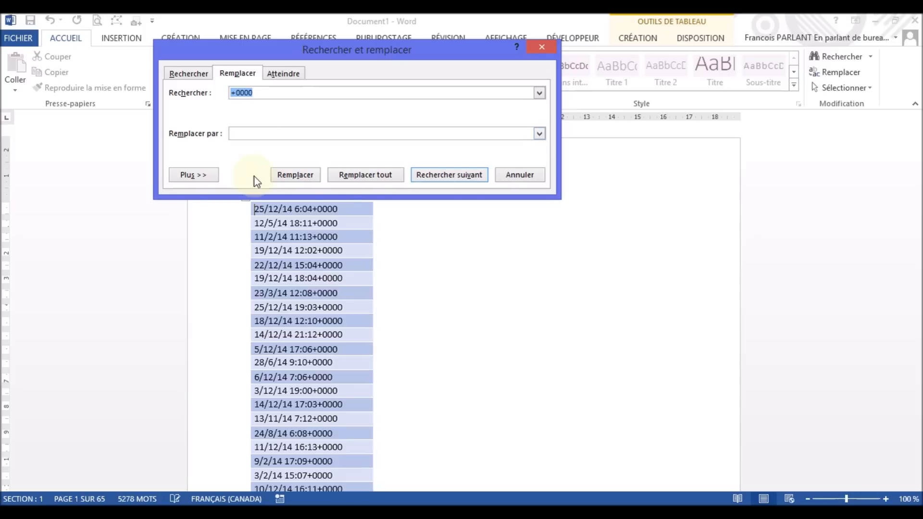
{"action": "left_click", "coordinate": [373, 176]}
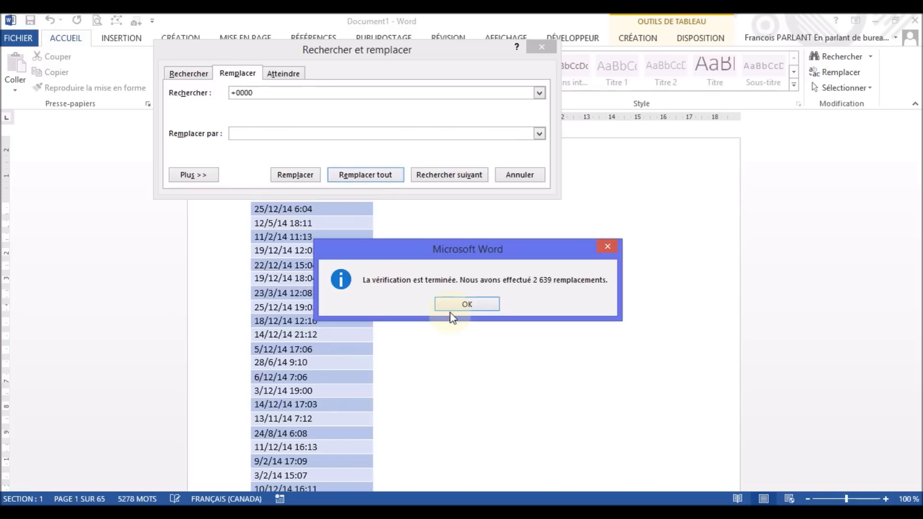
{"action": "left_click", "coordinate": [474, 305]}
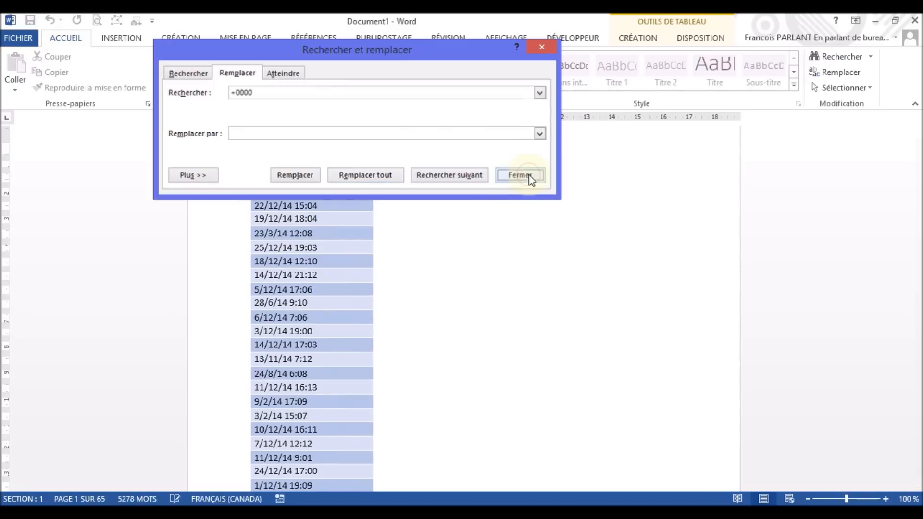
{"action": "left_click", "coordinate": [529, 176]}
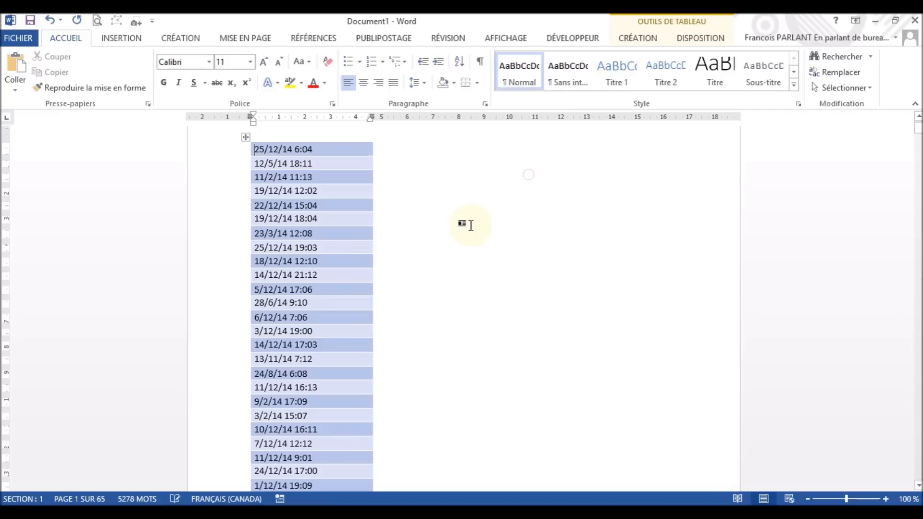
Step: Copy the whole cleaned table from Word into Excel's Achat sheet at F2 with source formatting, and widen column F to fit the dates
{"action": "left_click", "coordinate": [246, 139]}
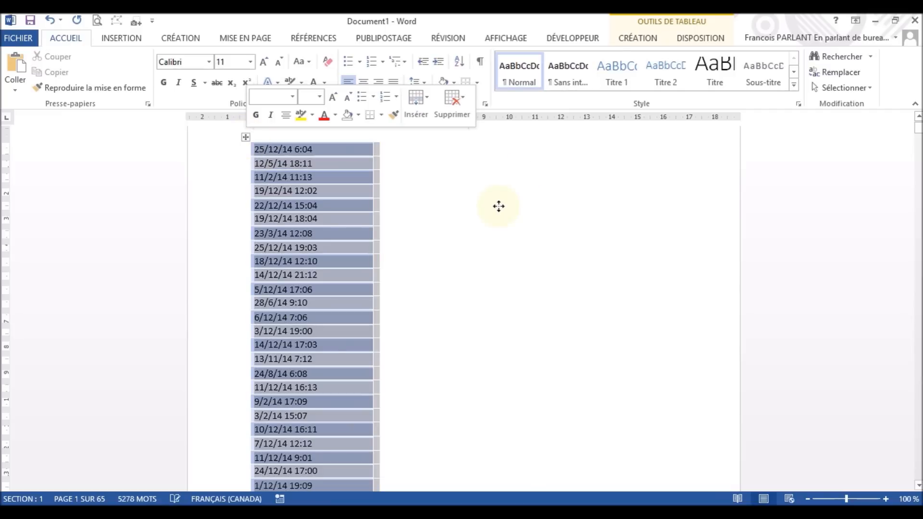
{"action": "key", "text": "ctrl+c"}
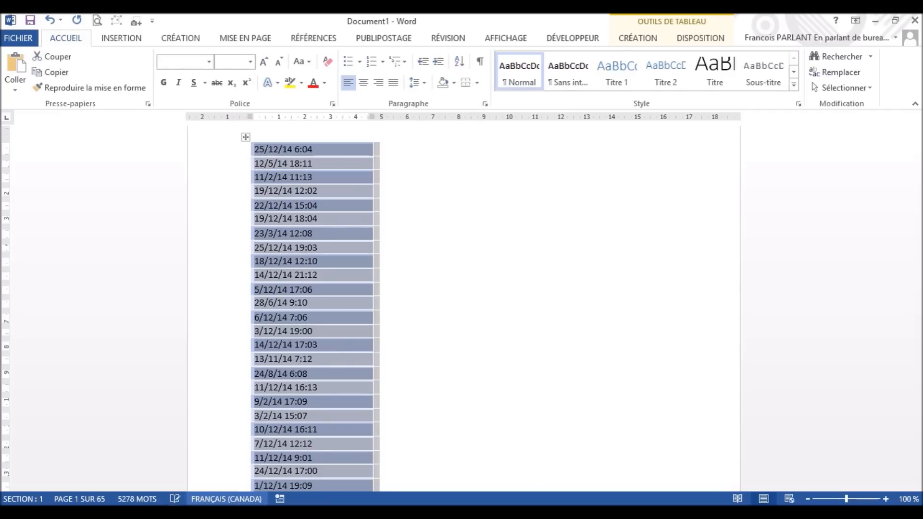
{"action": "key", "text": "alt+Tab"}
{"action": "left_click", "coordinate": [373, 178]}
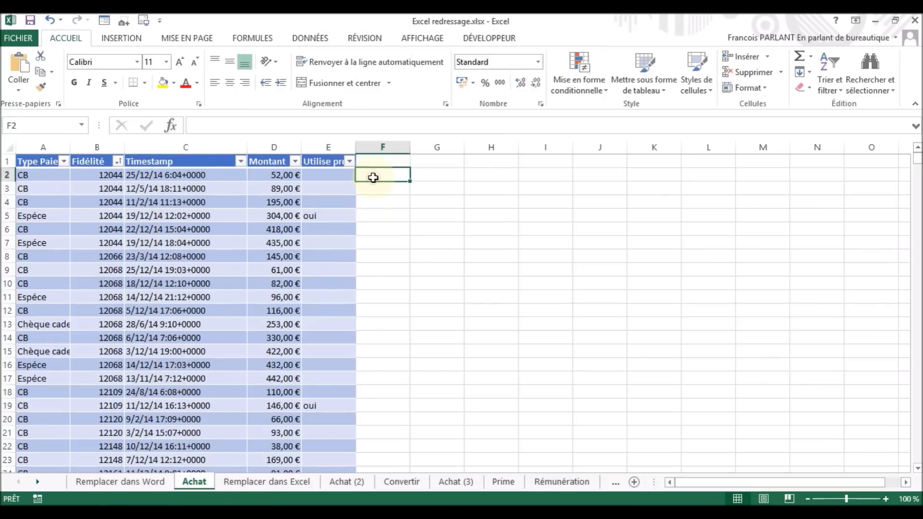
{"action": "right_click", "coordinate": [374, 178]}
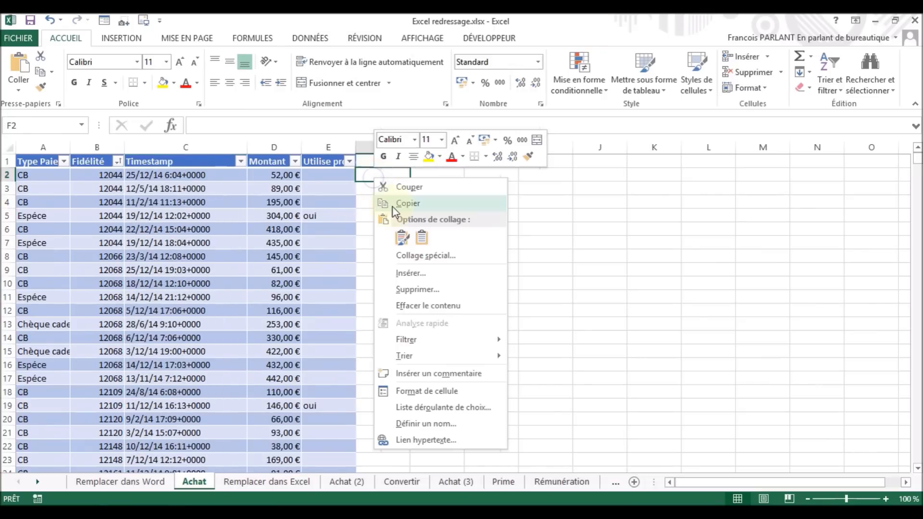
{"action": "left_click", "coordinate": [402, 238]}
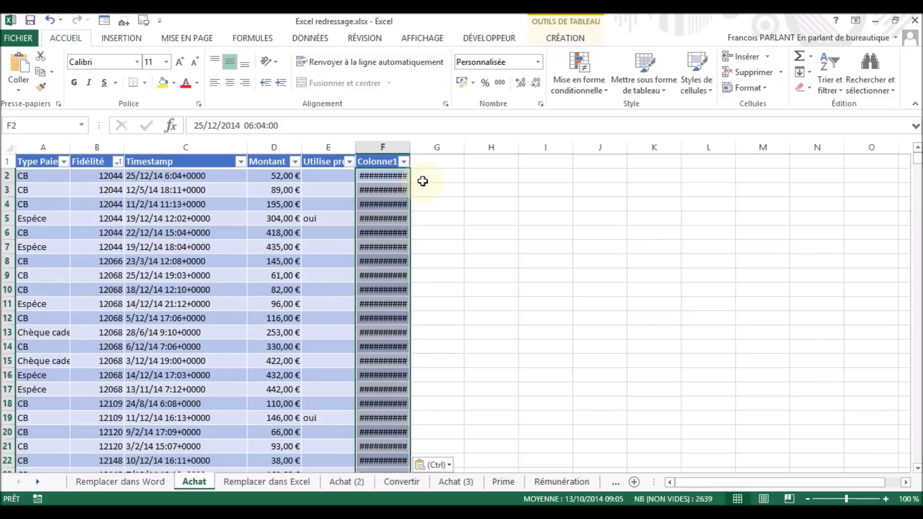
{"action": "left_click_drag", "start_coordinate": [411, 147], "coordinate": [459, 153]}
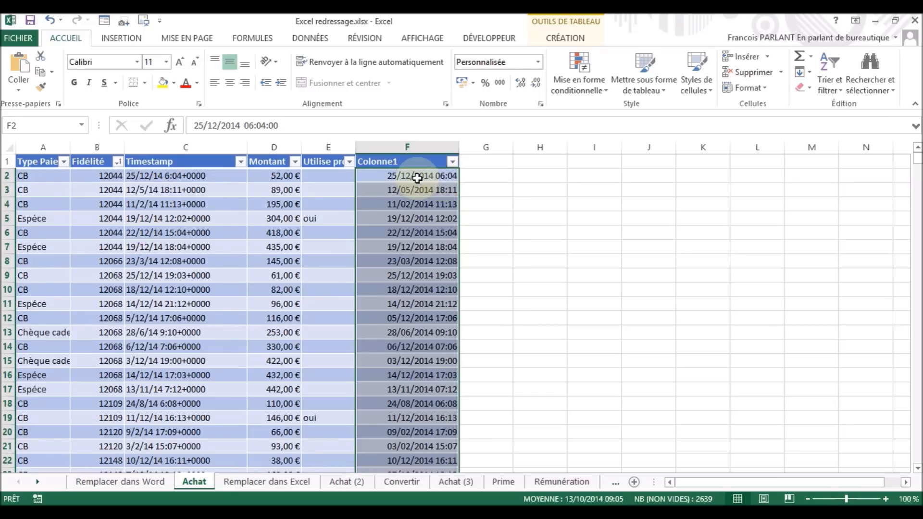
Step: Replace every "+0000" with nothing in the Timestamp column of the Achat (2) sheet
{"action": "left_click", "coordinate": [257, 482]}
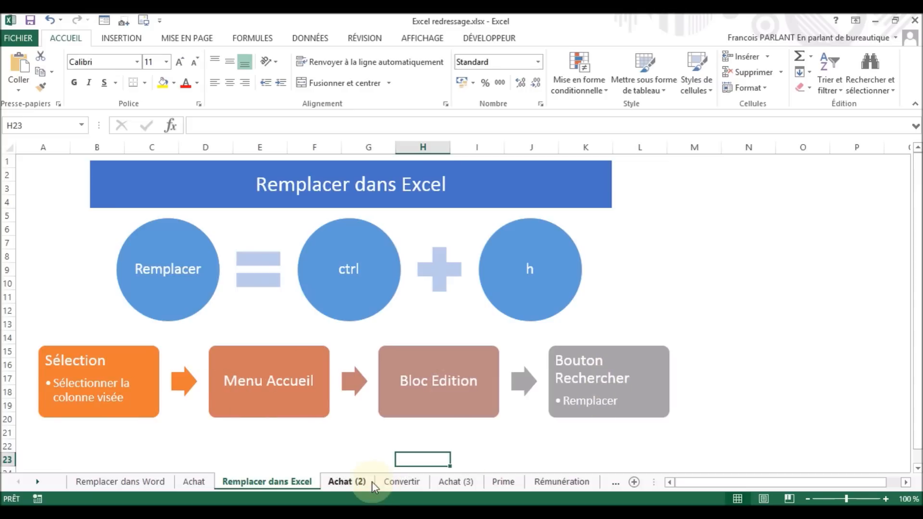
{"action": "left_click", "coordinate": [349, 482]}
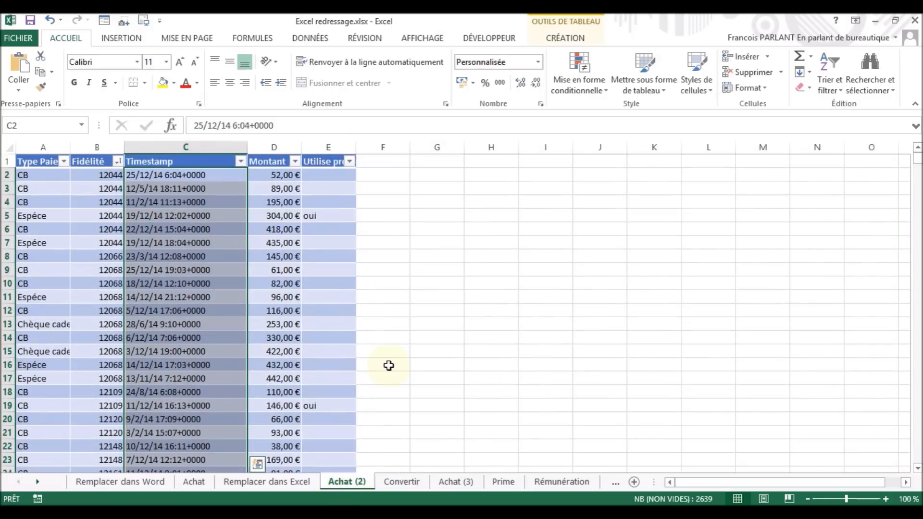
{"action": "left_click", "coordinate": [208, 155]}
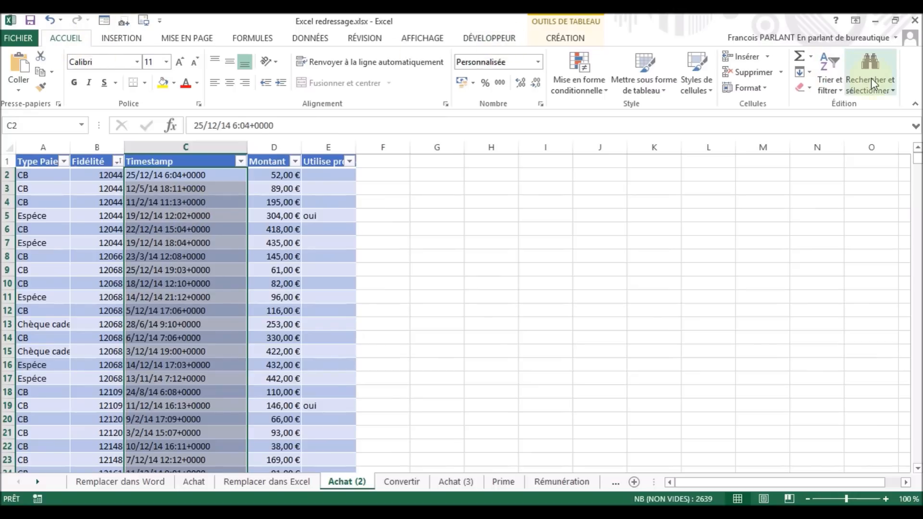
{"action": "left_click", "coordinate": [880, 89]}
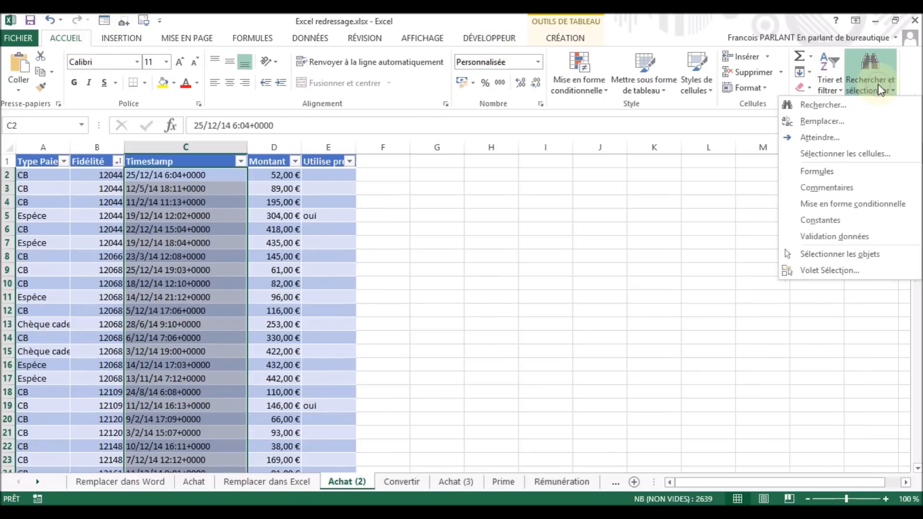
{"action": "left_click", "coordinate": [829, 126]}
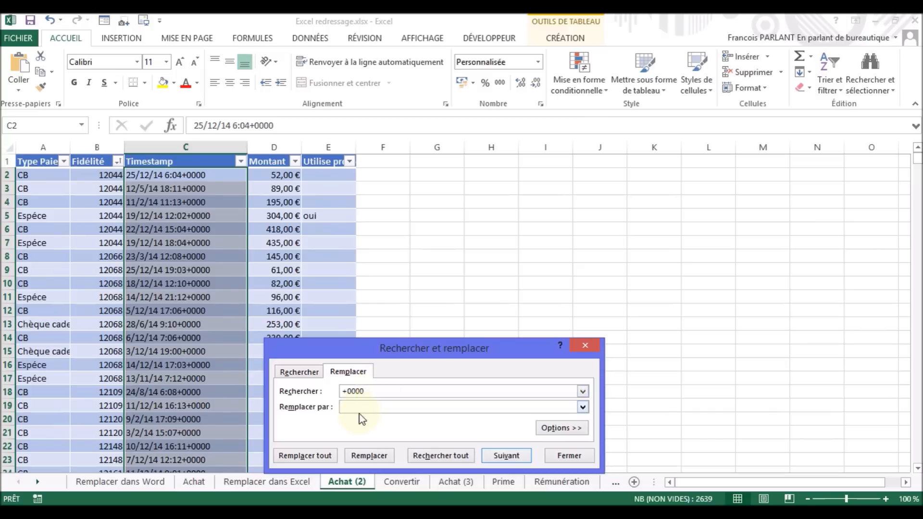
{"action": "left_click", "coordinate": [311, 456]}
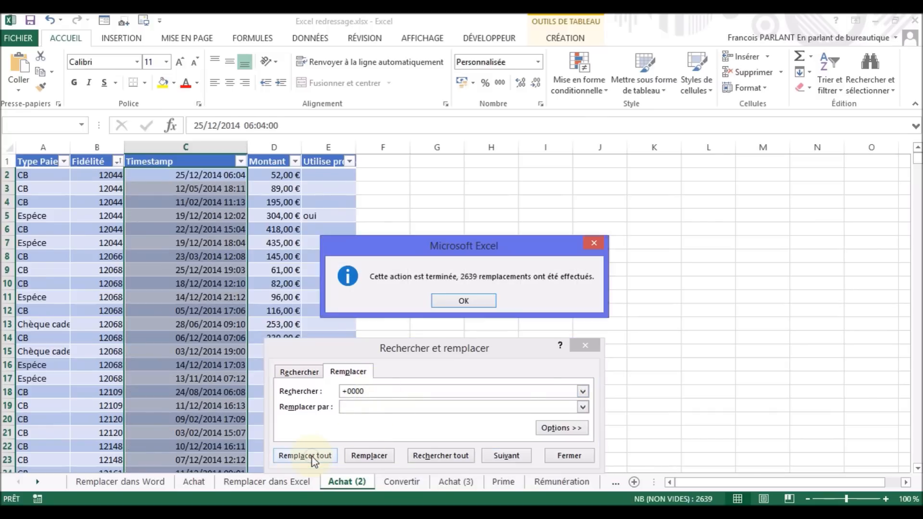
{"action": "left_click", "coordinate": [464, 302]}
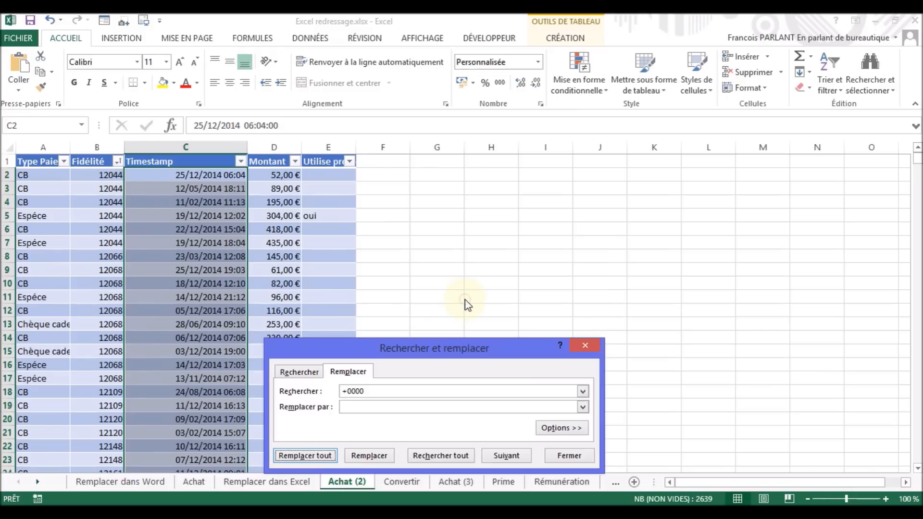
{"action": "left_click", "coordinate": [567, 457]}
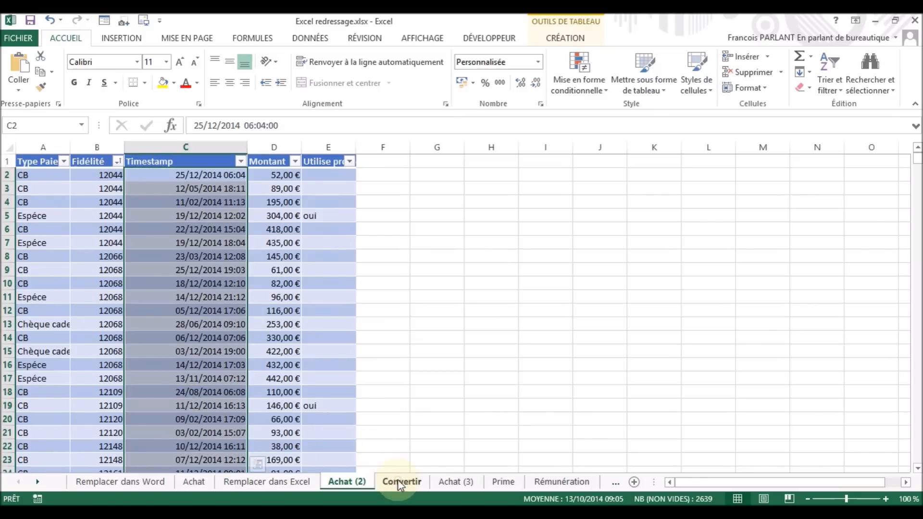
Step: Start converting the Timestamp column of the Achat (3) sheet as delimited text (Délimité) and proceed to the separator choices
{"action": "left_click", "coordinate": [398, 480]}
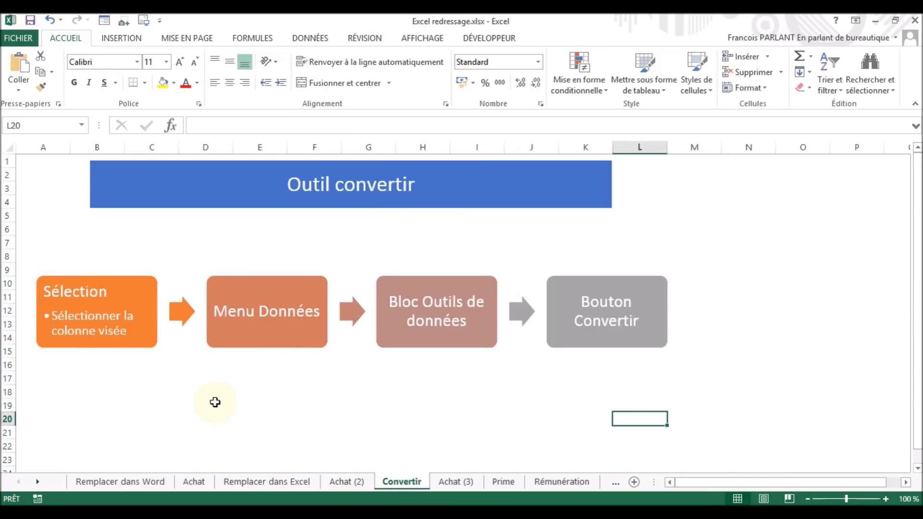
{"action": "left_click", "coordinate": [277, 311]}
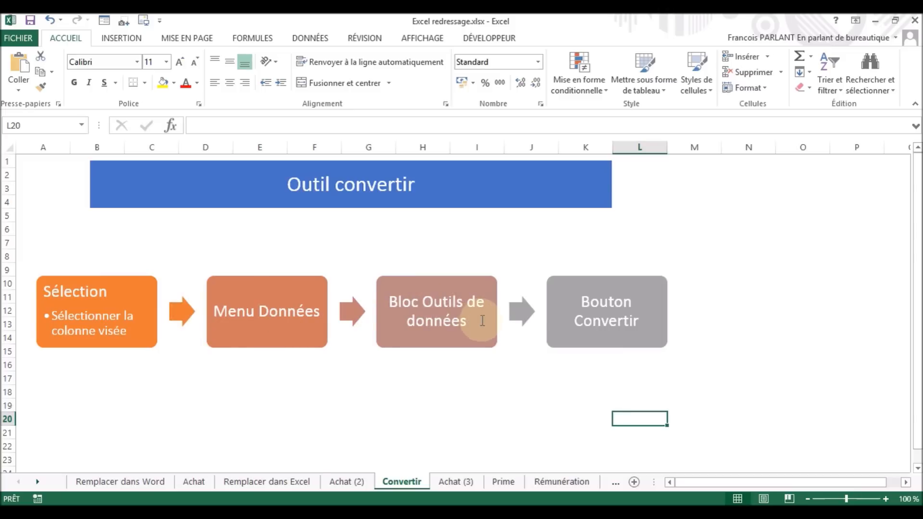
{"action": "left_click", "coordinate": [460, 483]}
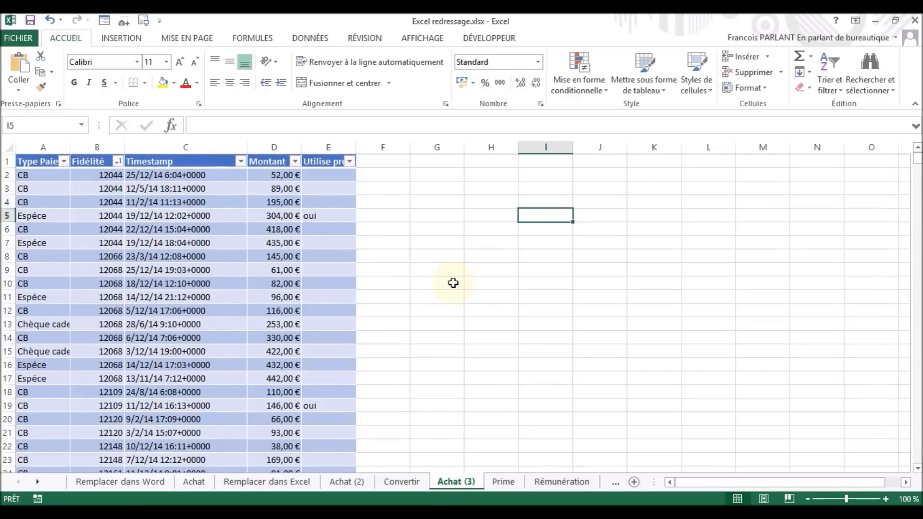
{"action": "left_click", "coordinate": [200, 153]}
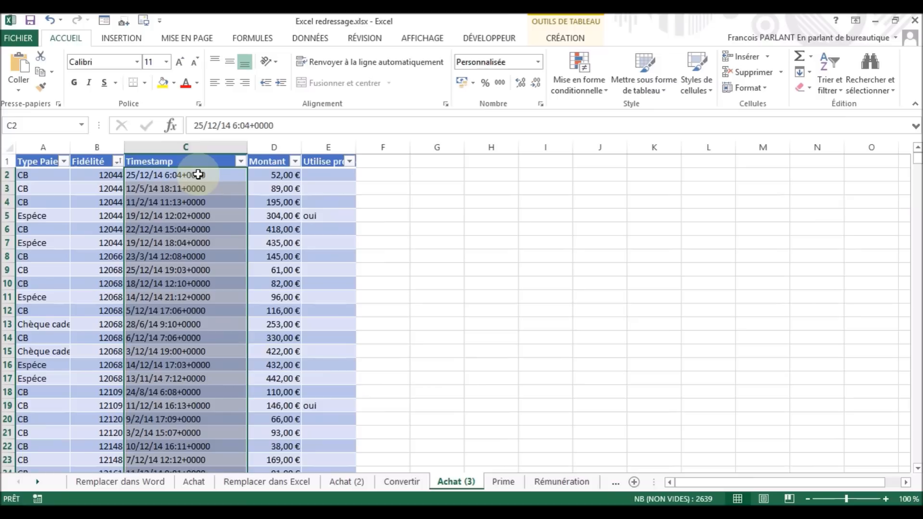
{"action": "left_click", "coordinate": [308, 38]}
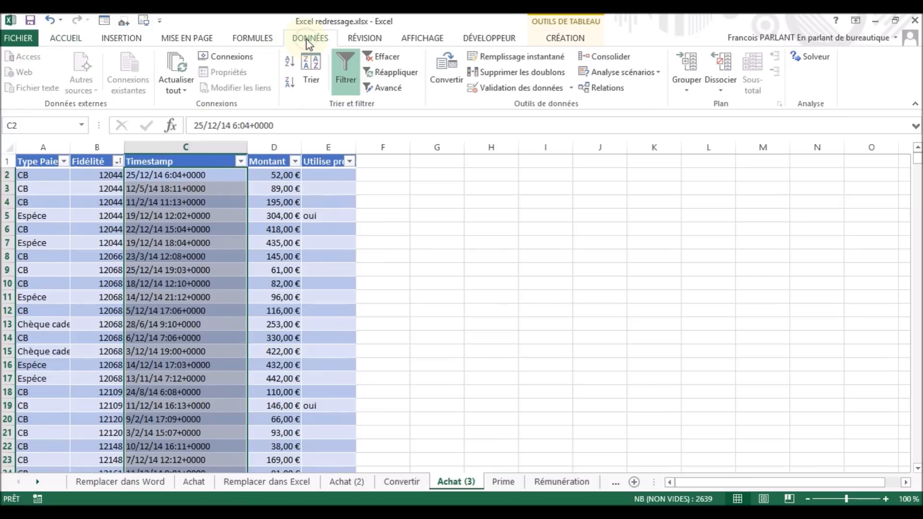
{"action": "left_click", "coordinate": [452, 80]}
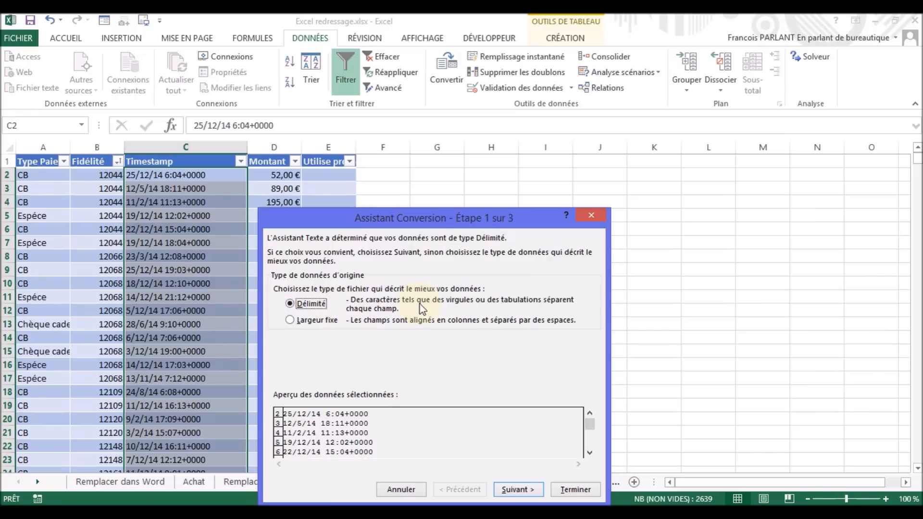
{"action": "left_click", "coordinate": [517, 489]}
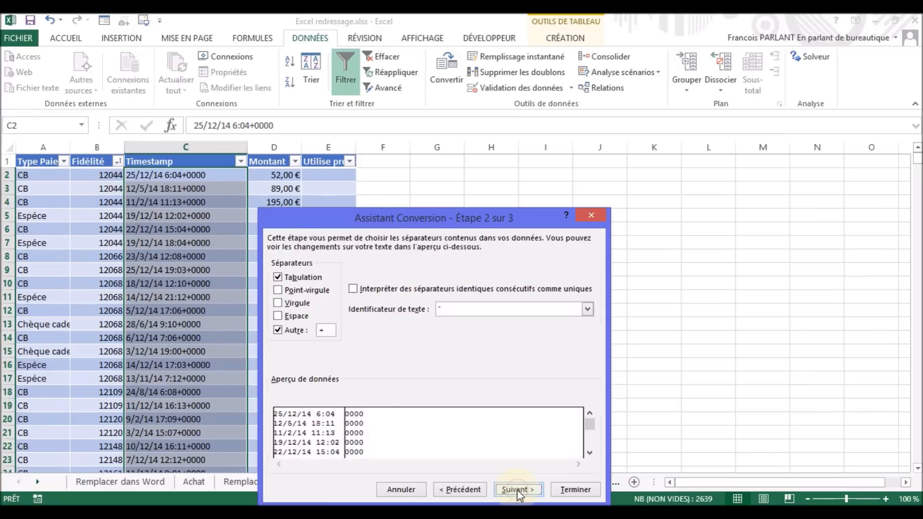
Step: Try adding the space (Espace) as a separator in the conversion preview and remove it again
{"action": "left_click_drag", "start_coordinate": [491, 223], "coordinate": [657, 143]}
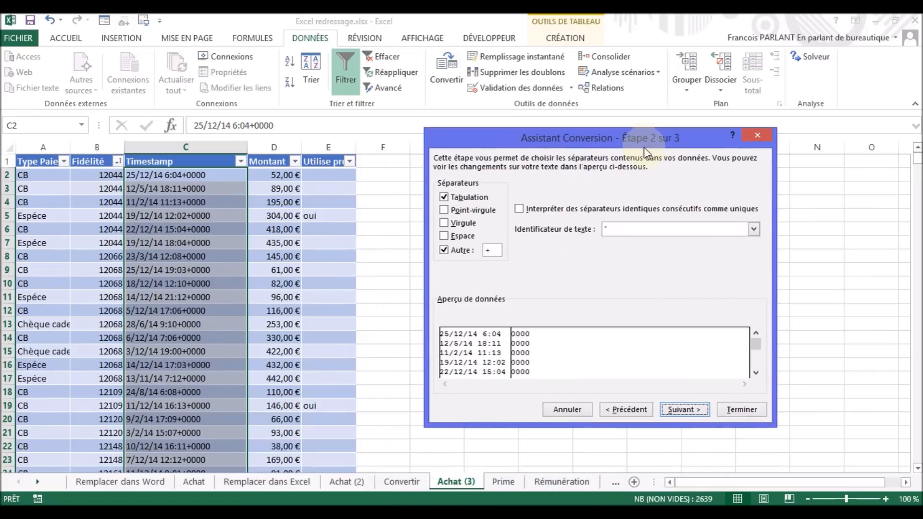
{"action": "left_click", "coordinate": [444, 236]}
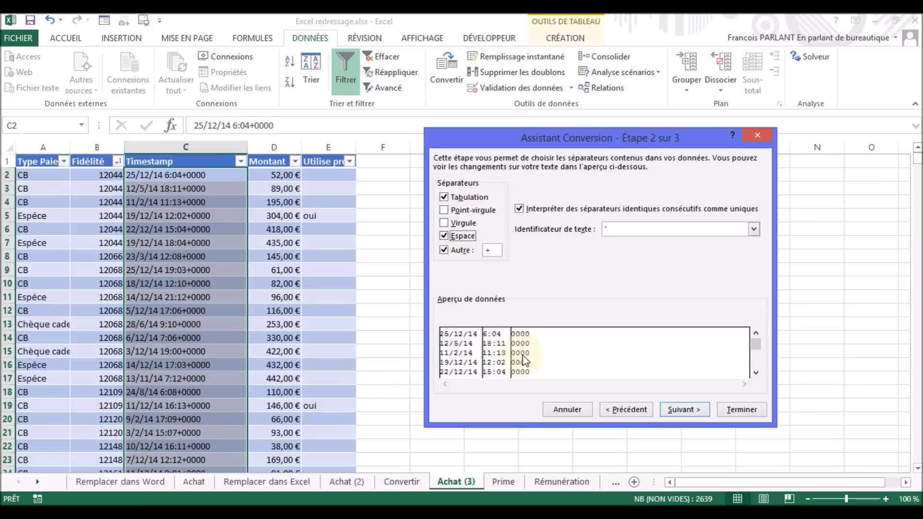
{"action": "left_click", "coordinate": [445, 235]}
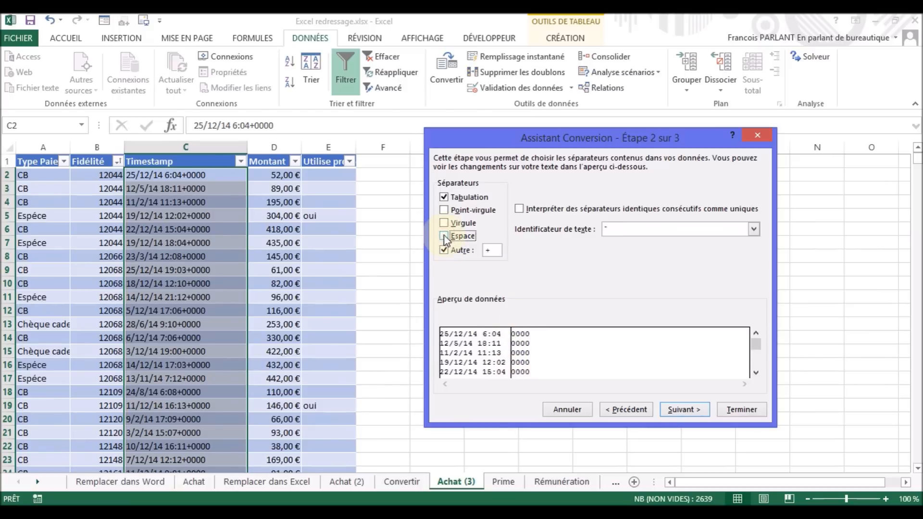
Step: Finish converting the Timestamp column with tab and "+" as separators, leaving Espace off, and send the result to $F$2
{"action": "left_click", "coordinate": [444, 236]}
{"action": "left_click", "coordinate": [445, 236]}
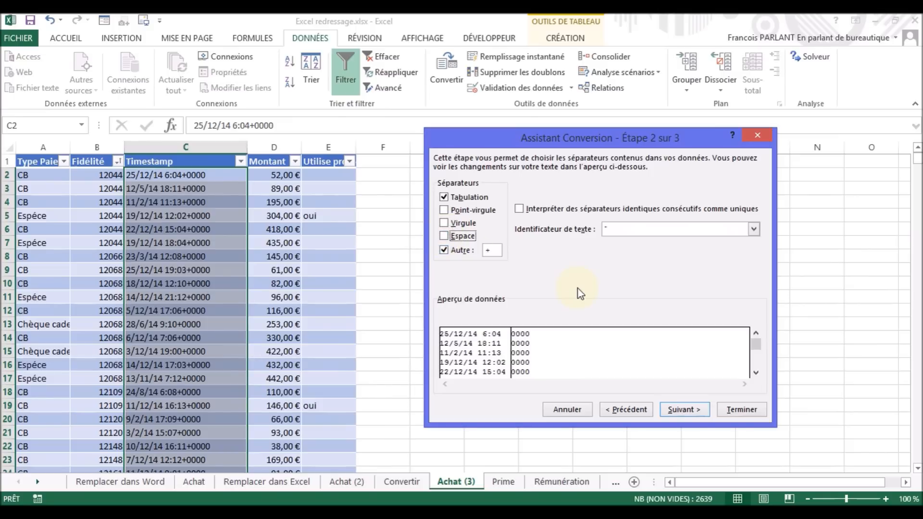
{"action": "left_click", "coordinate": [683, 410]}
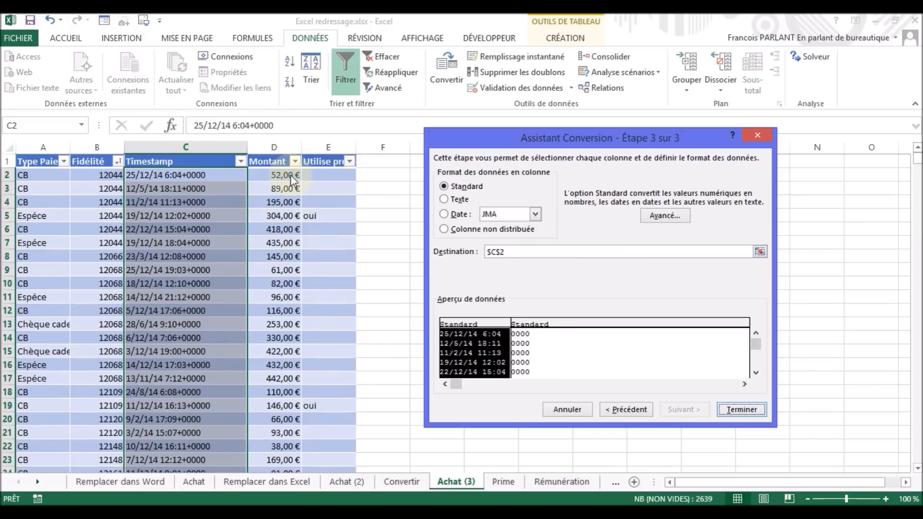
{"action": "left_click", "coordinate": [496, 252]}
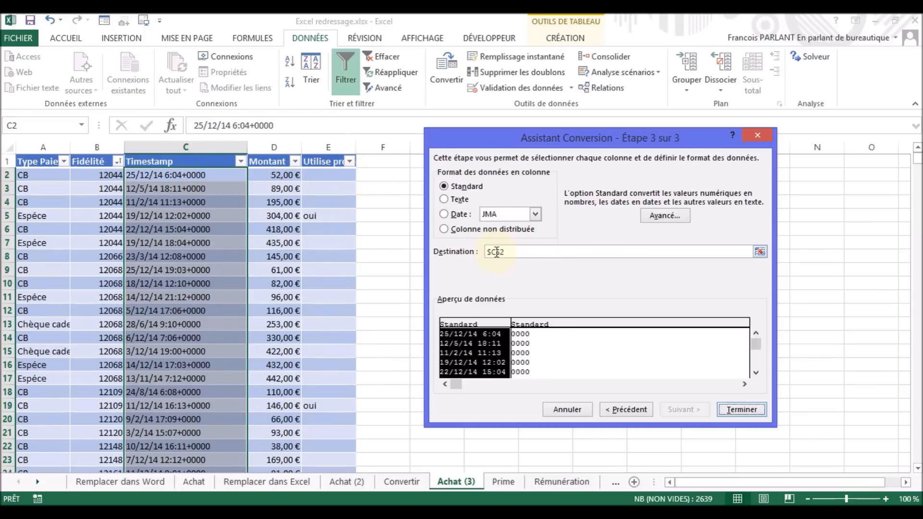
{"action": "key", "text": "BackSpace"}
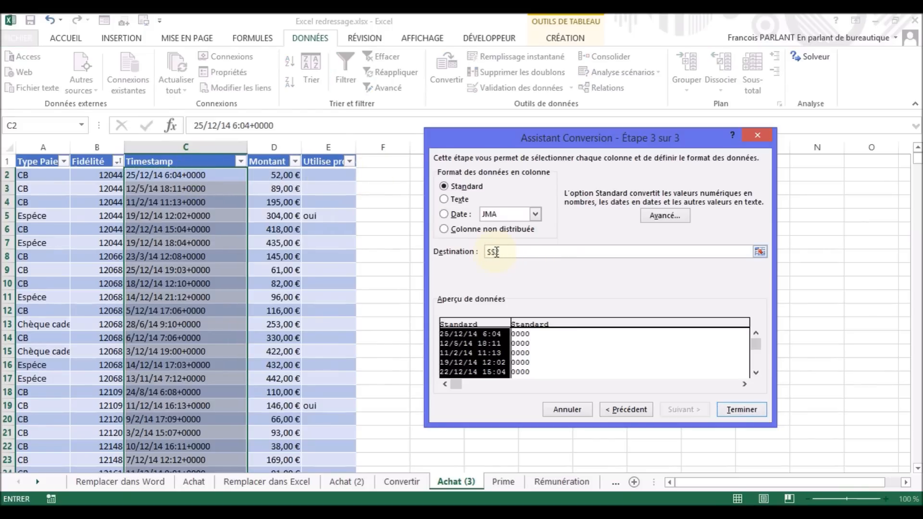
{"action": "type", "text": "f"}
{"action": "left_click", "coordinate": [736, 409]}
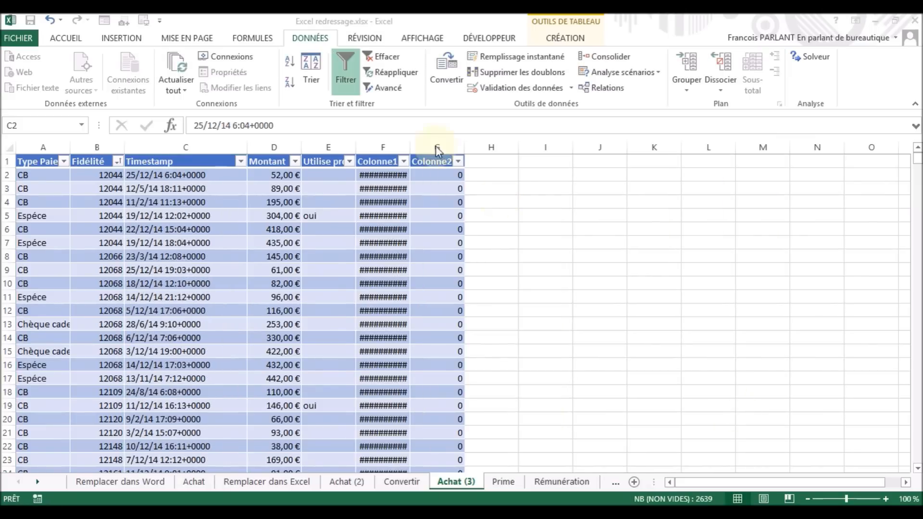
Step: Widen column F of the Achat (3) sheet to fit the full dates and times
{"action": "key", "text": "ctrl+space"}
{"action": "left_click_drag", "start_coordinate": [410, 145], "coordinate": [452, 145]}
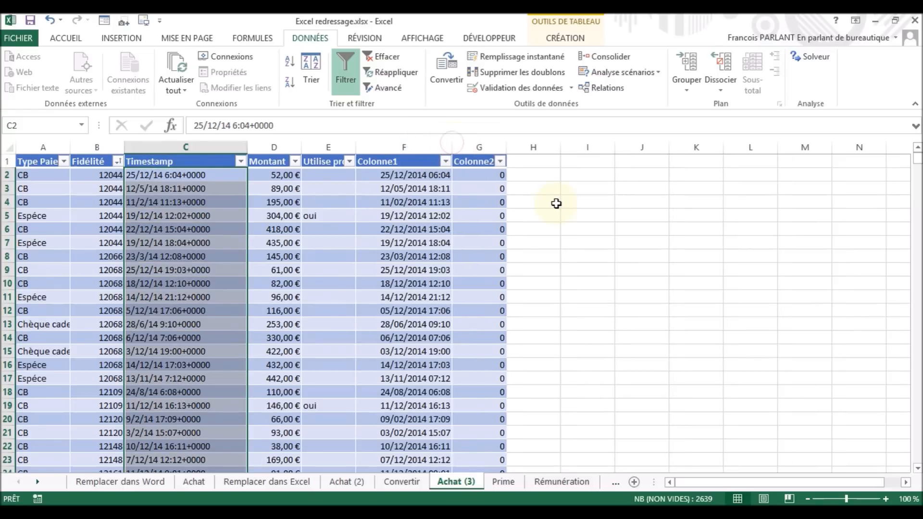
{"action": "left_click", "coordinate": [556, 202]}
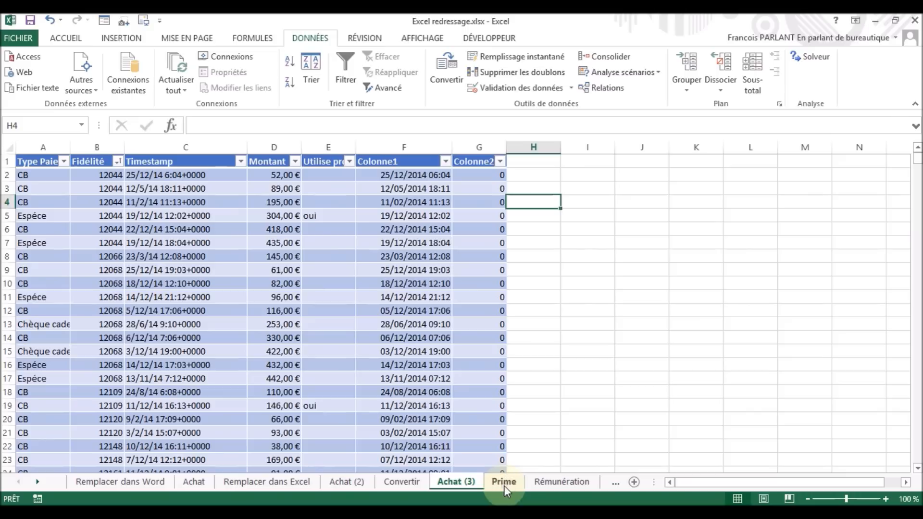
Step: Convert the Date entrée column of the Prime sheet as delimited text, split at spaces instead of "+", with destination $D$2
{"action": "left_click", "coordinate": [504, 483]}
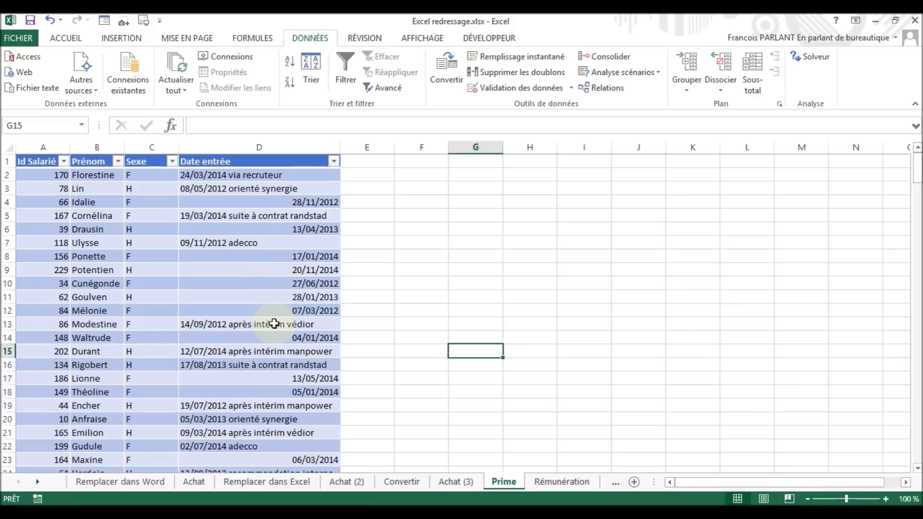
{"action": "left_click", "coordinate": [272, 155]}
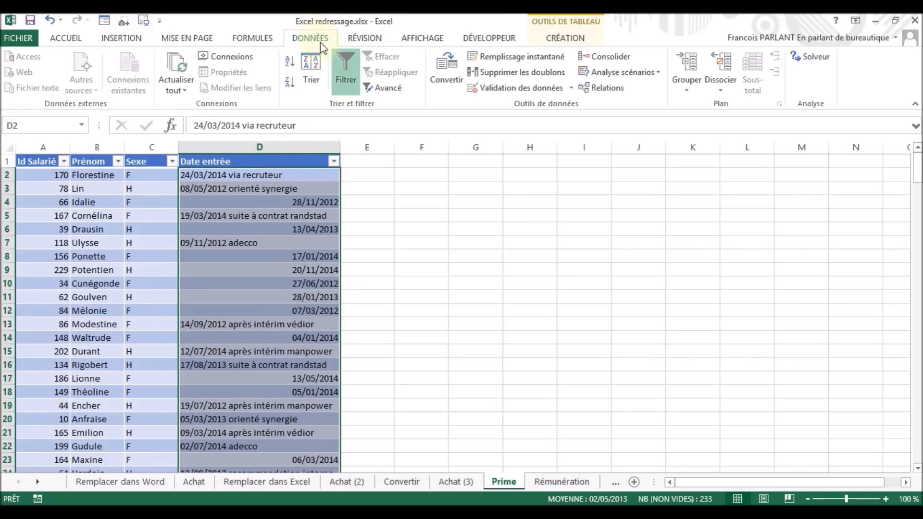
{"action": "left_click", "coordinate": [447, 79]}
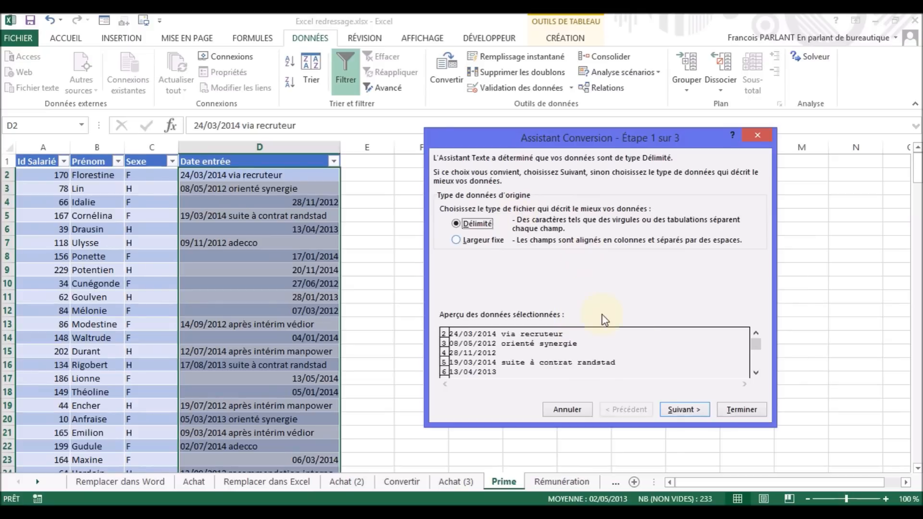
{"action": "left_click", "coordinate": [683, 409]}
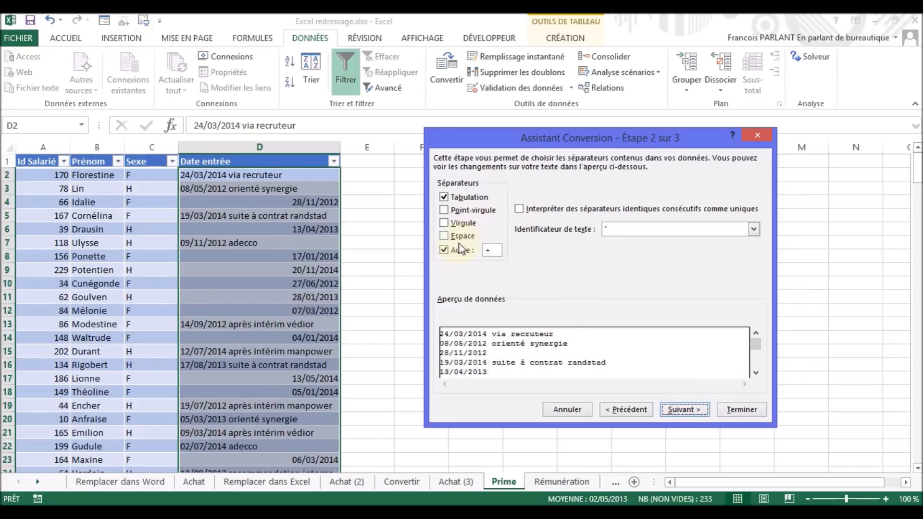
{"action": "left_click", "coordinate": [444, 235]}
{"action": "left_click", "coordinate": [442, 250]}
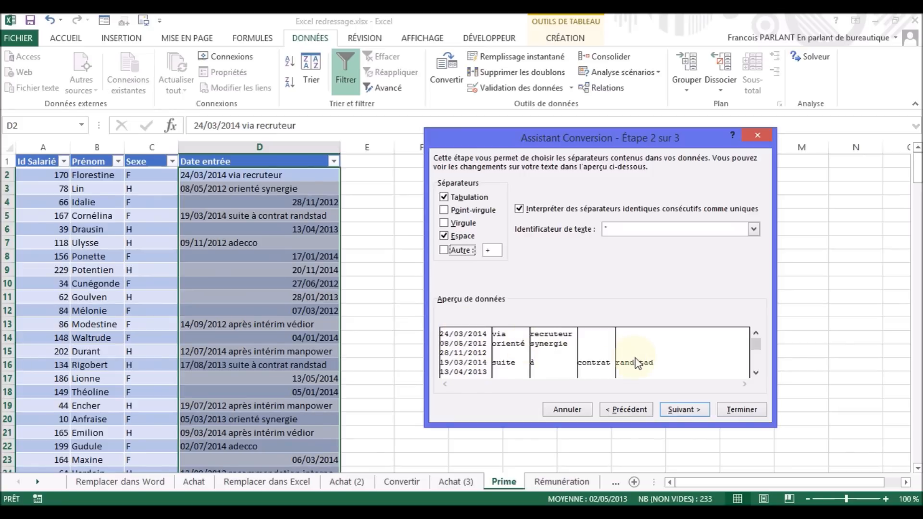
{"action": "left_click", "coordinate": [689, 410]}
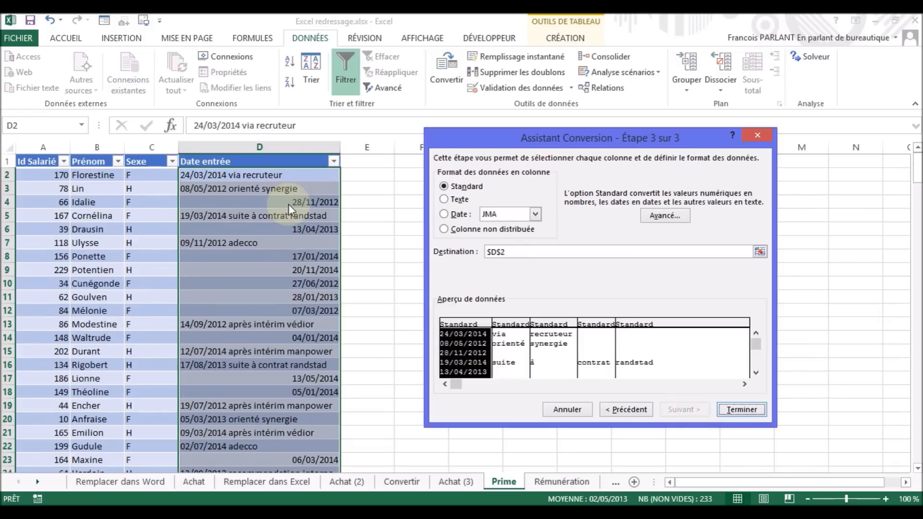
{"action": "left_click", "coordinate": [741, 411]}
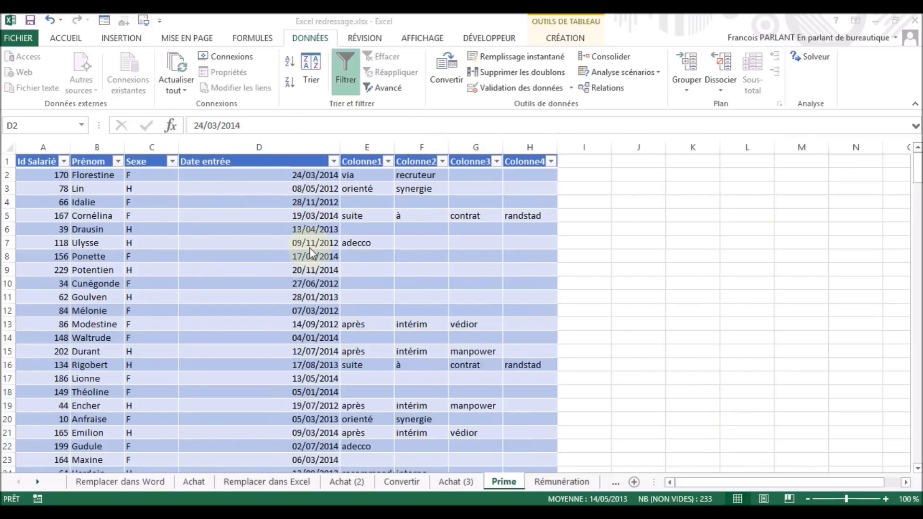
Step: Delete the table columns Colonne1 to Colonne4 from the Prime sheet
{"action": "left_click", "coordinate": [363, 158]}
{"action": "left_click_drag", "start_coordinate": [363, 158], "coordinate": [527, 152]}
{"action": "right_click", "coordinate": [526, 163]}
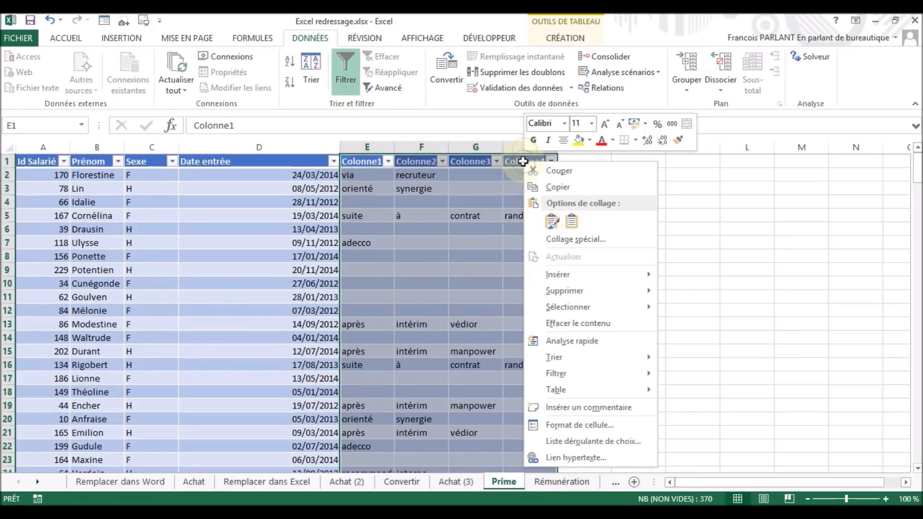
{"action": "mouse_move", "coordinate": [572, 292]}
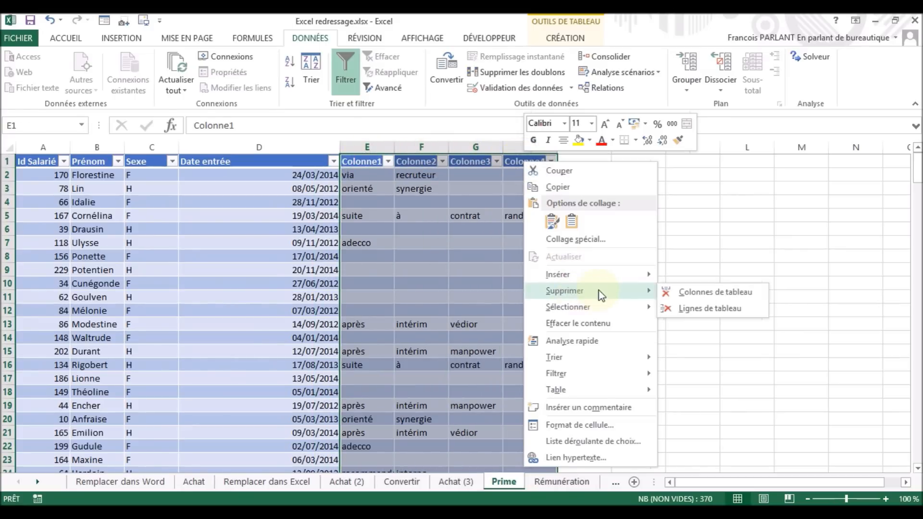
{"action": "left_click", "coordinate": [691, 296]}
{"action": "left_click", "coordinate": [322, 243]}
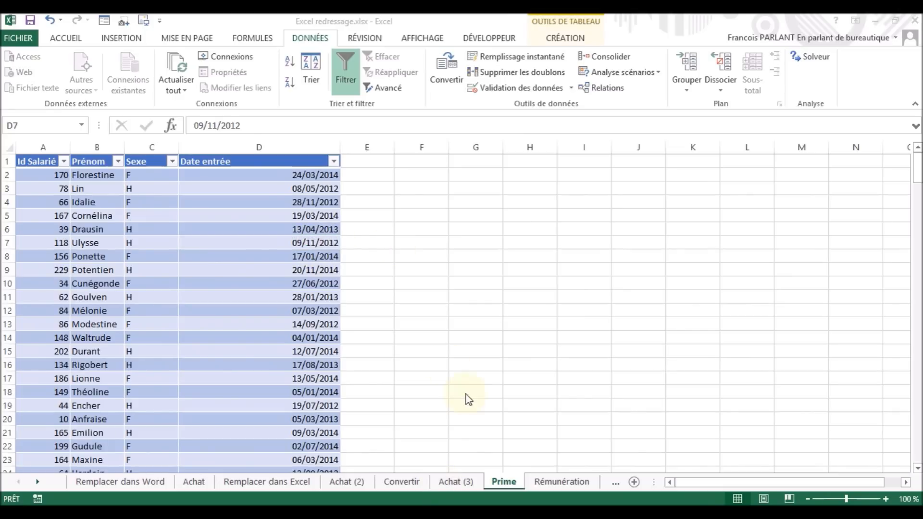
Step: Start converting the New Id Salarié column of the Rémunération sheet as delimited text, with "-" as the other separator
{"action": "left_click", "coordinate": [550, 481]}
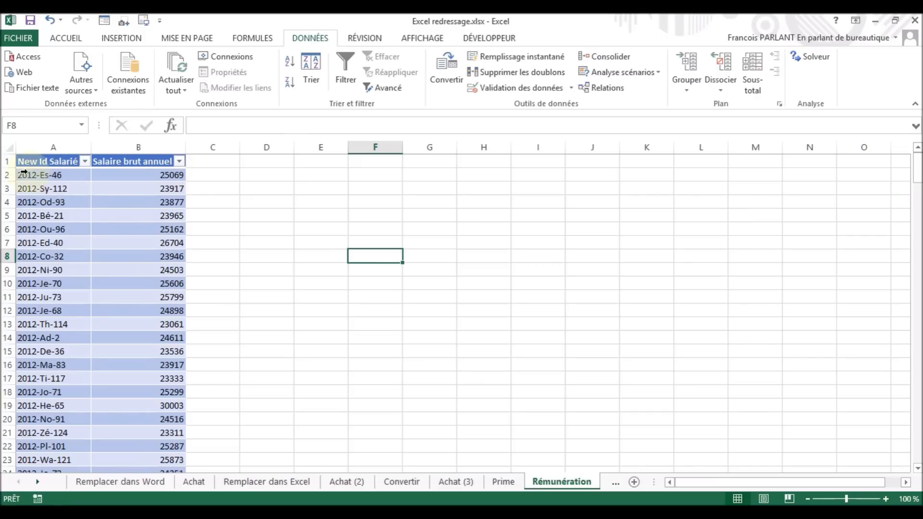
{"action": "left_click", "coordinate": [42, 154]}
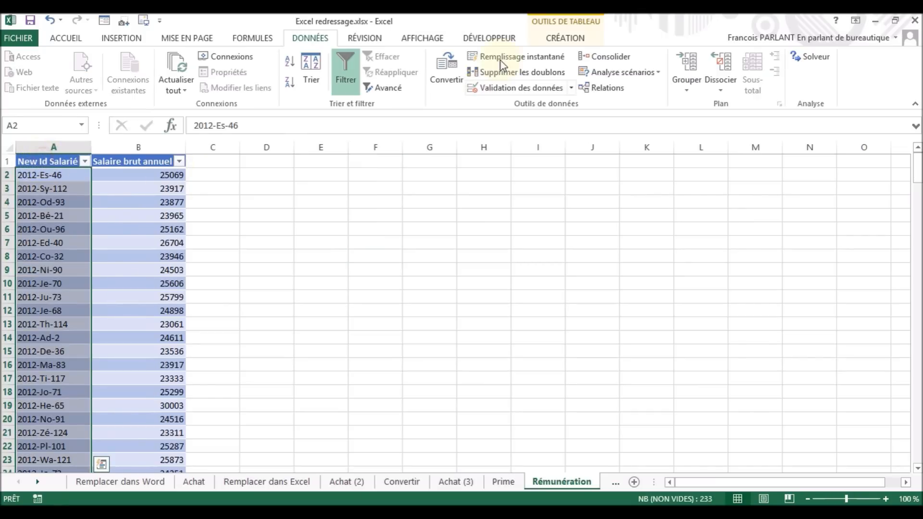
{"action": "left_click", "coordinate": [446, 70]}
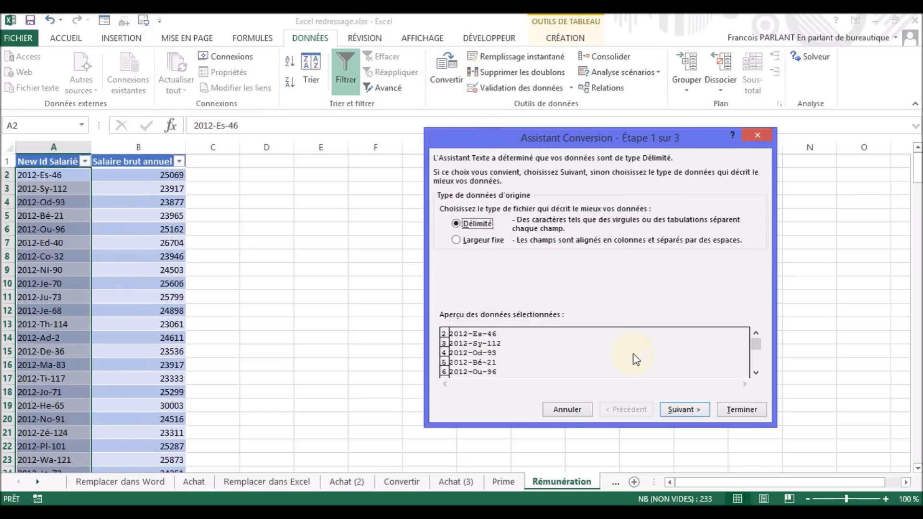
{"action": "left_click", "coordinate": [692, 412]}
{"action": "left_click", "coordinate": [444, 250]}
{"action": "left_click", "coordinate": [447, 235]}
{"action": "left_click", "coordinate": [495, 251]}
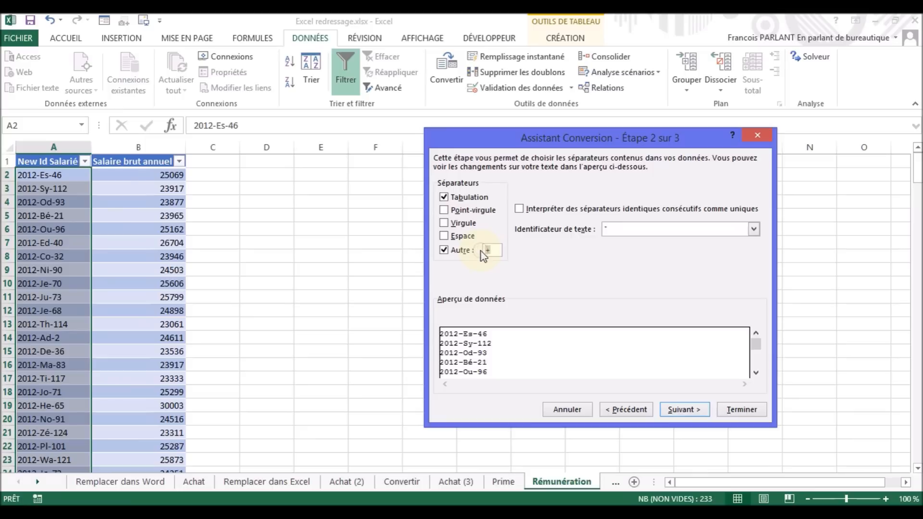
{"action": "type", "text": "-"}
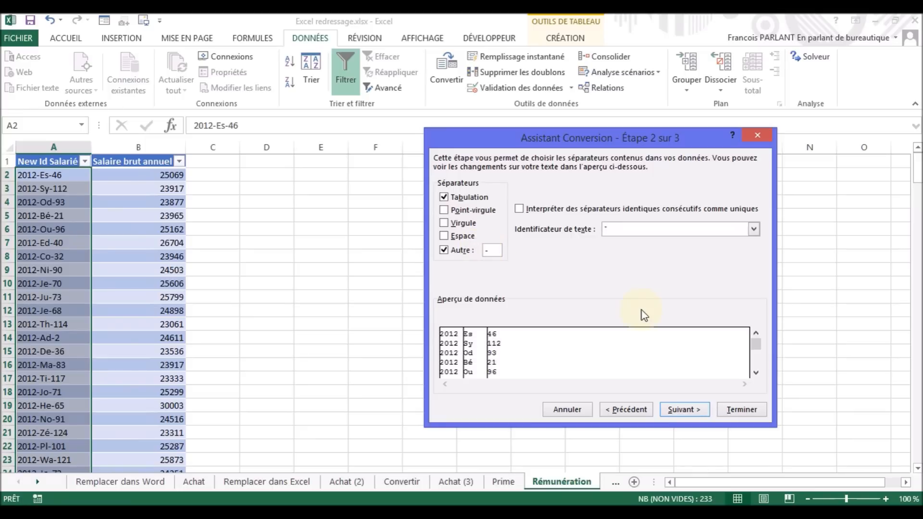
{"action": "left_click", "coordinate": [687, 411]}
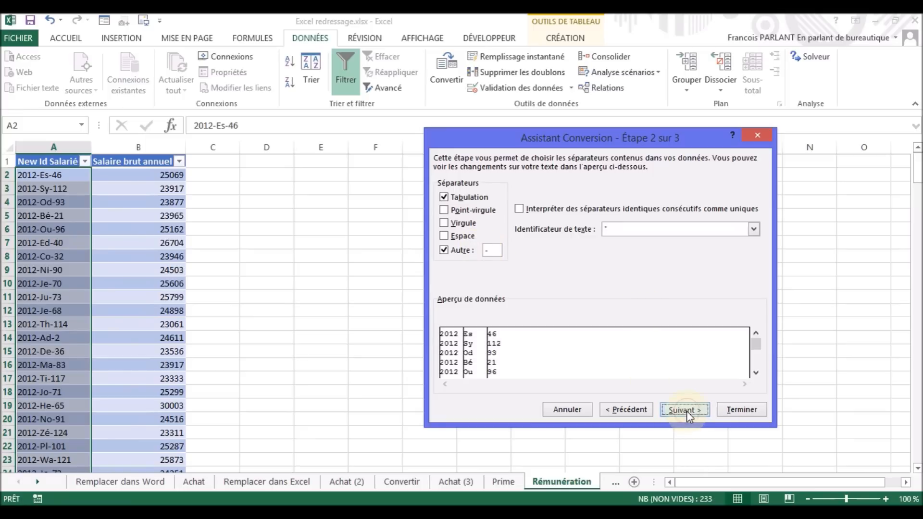
Step: Finish the conversion with destination $C$2 and delete the Colonne1 and Colonne2 table columns
{"action": "left_click", "coordinate": [493, 254]}
{"action": "left_click", "coordinate": [493, 254]}
{"action": "left_click", "coordinate": [496, 252]}
{"action": "key", "text": "BackSpace"}
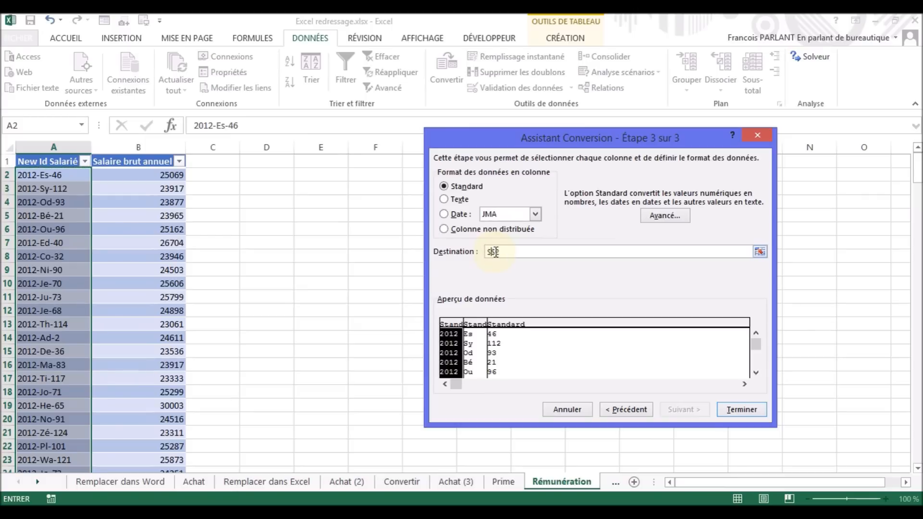
{"action": "type", "text": "C"}
{"action": "left_click", "coordinate": [740, 412]}
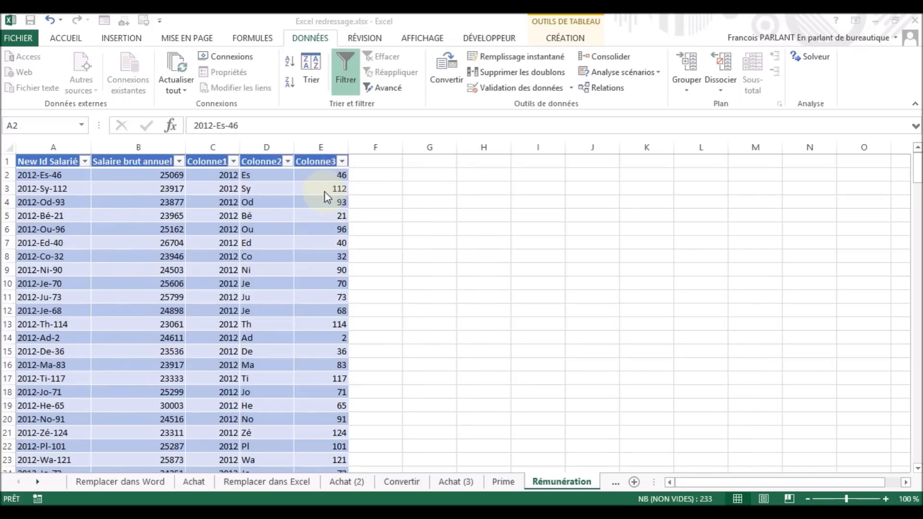
{"action": "left_click", "coordinate": [210, 159]}
{"action": "left_click_drag", "start_coordinate": [209, 159], "coordinate": [267, 157]}
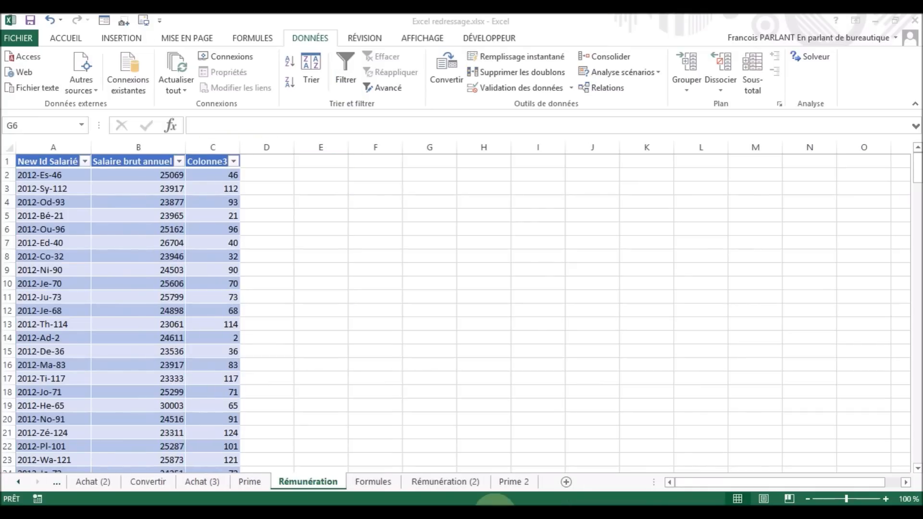
Step: Review the text functions on the Formules sheet and the STXT formula example on the Rémunération (2) sheet
{"action": "left_click", "coordinate": [375, 481]}
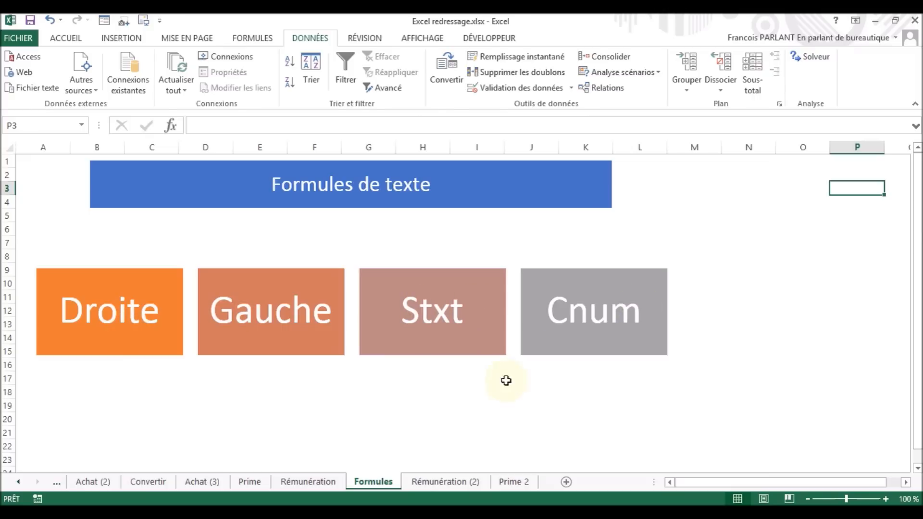
{"action": "left_click", "coordinate": [450, 483]}
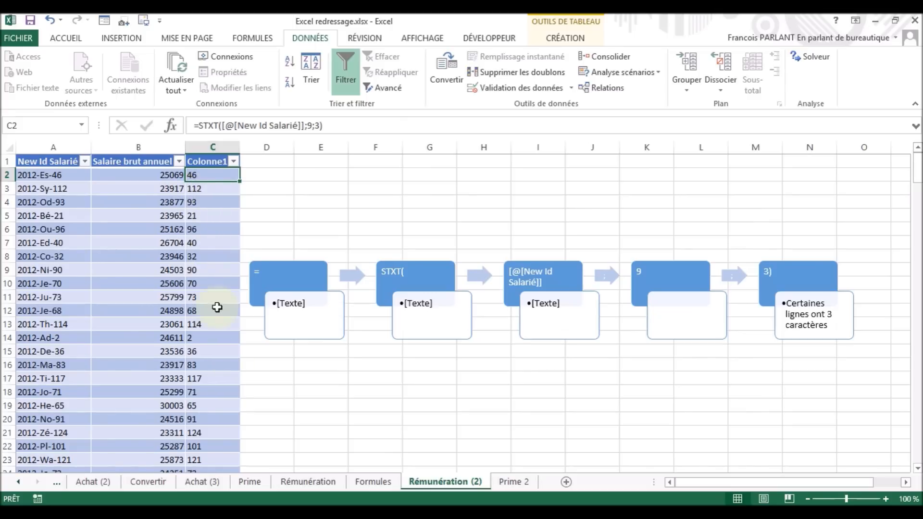
Step: Examine the GAUCHE and CNUM formulas on the Prime 2 sheet and the number format of the CNUM en date column
{"action": "left_click", "coordinate": [515, 482]}
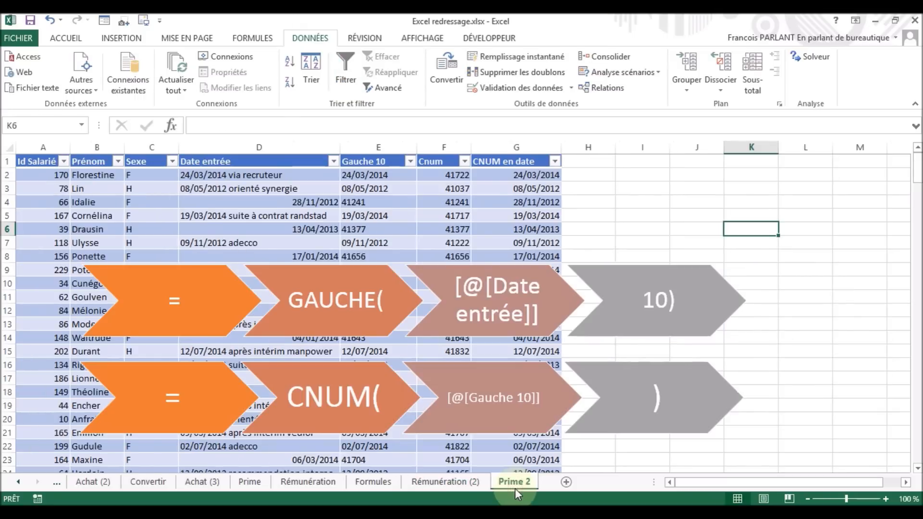
{"action": "left_click", "coordinate": [526, 190]}
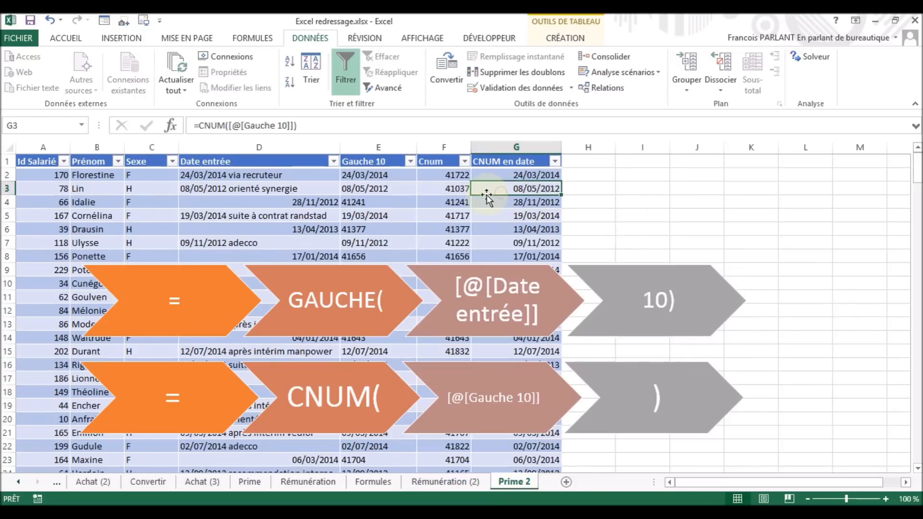
{"action": "left_click", "coordinate": [209, 176]}
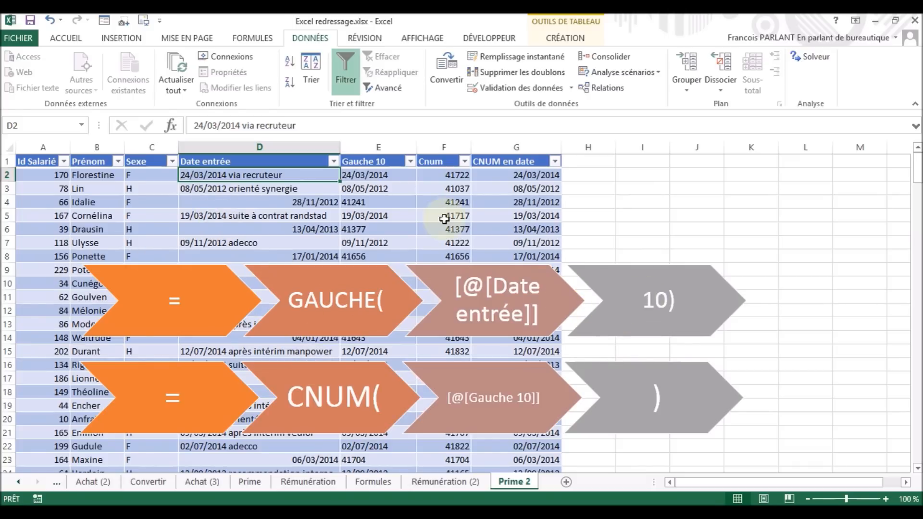
{"action": "left_click", "coordinate": [454, 176]}
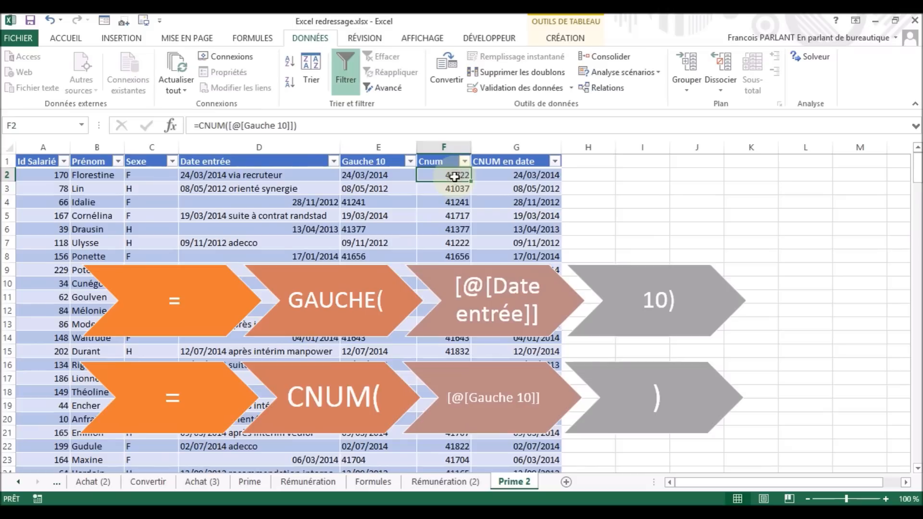
{"action": "left_click", "coordinate": [377, 179]}
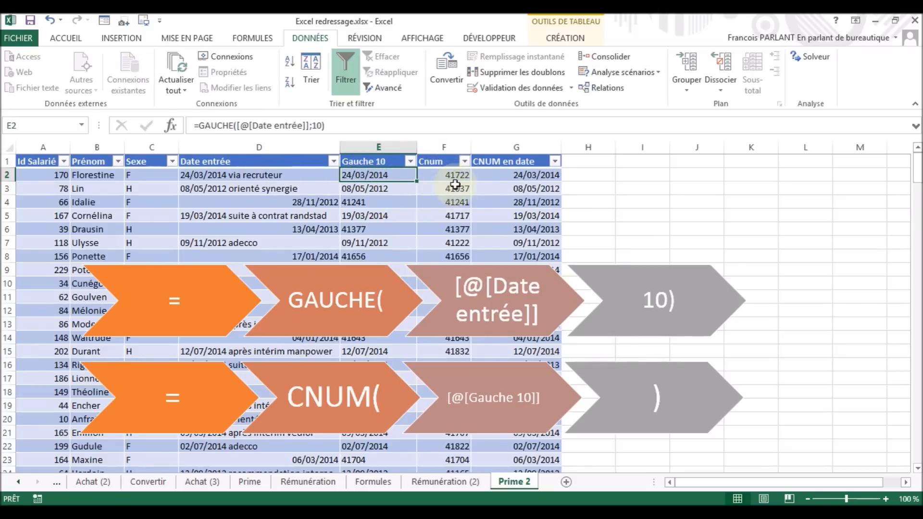
{"action": "left_click", "coordinate": [514, 178]}
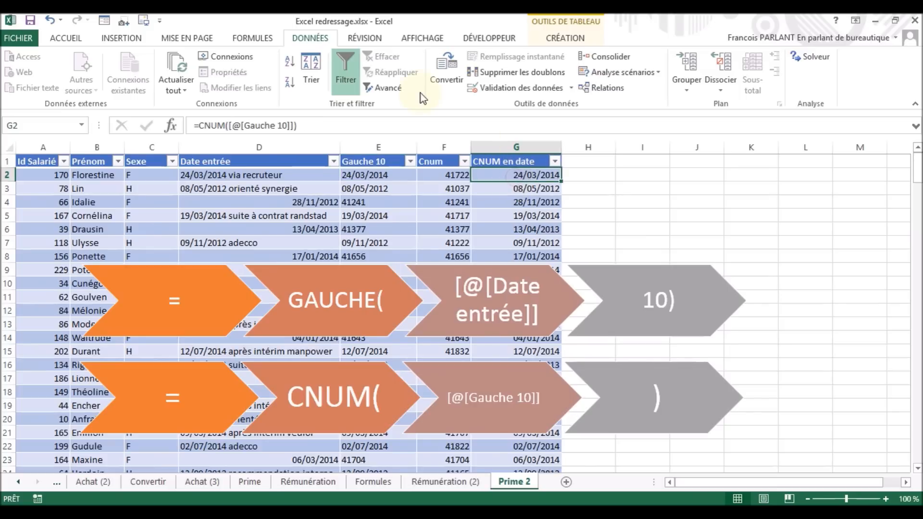
{"action": "left_click", "coordinate": [70, 38]}
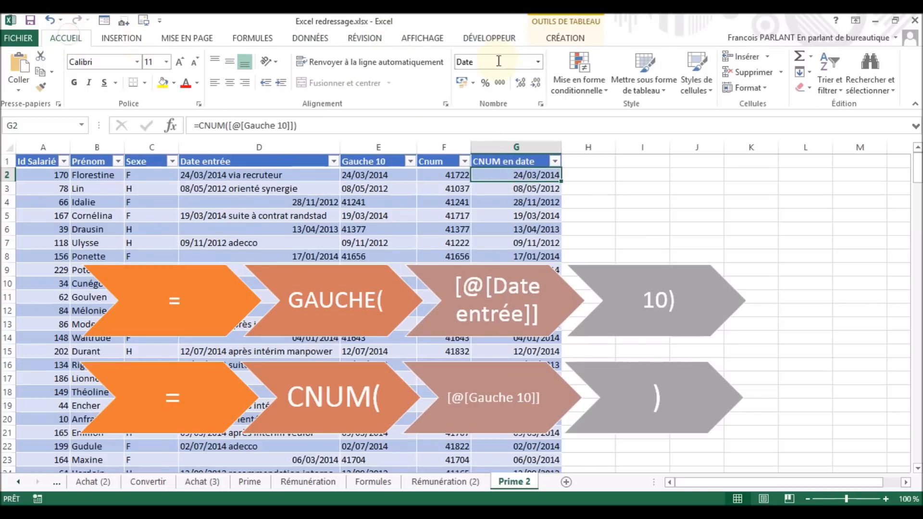